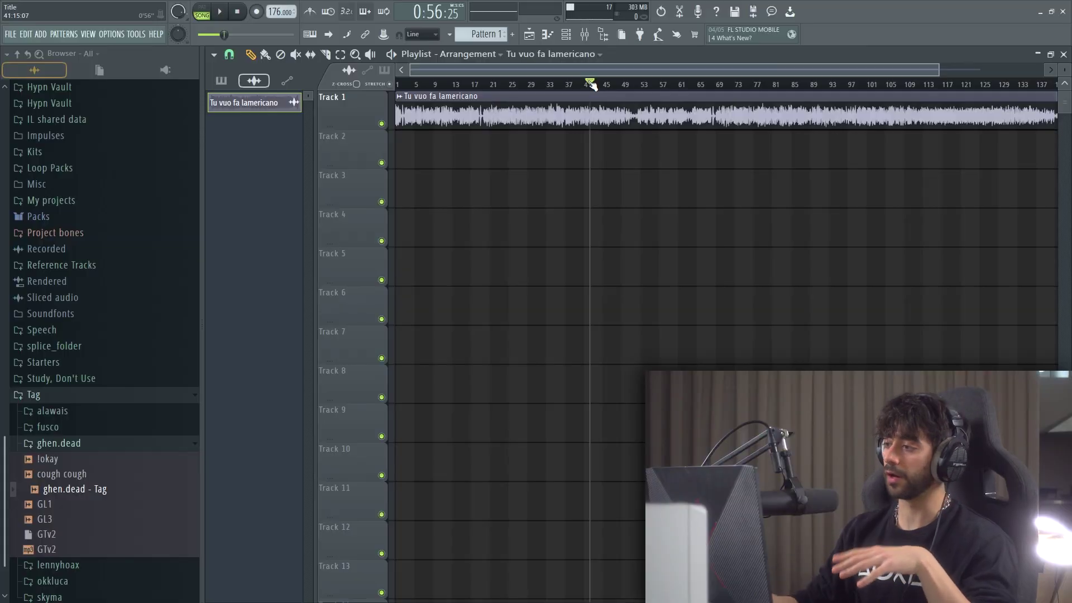
Listen through the Tu vuo fa lamericano sample around bar 110 to find a section worth looping
scroll(592, 85, down, 2)
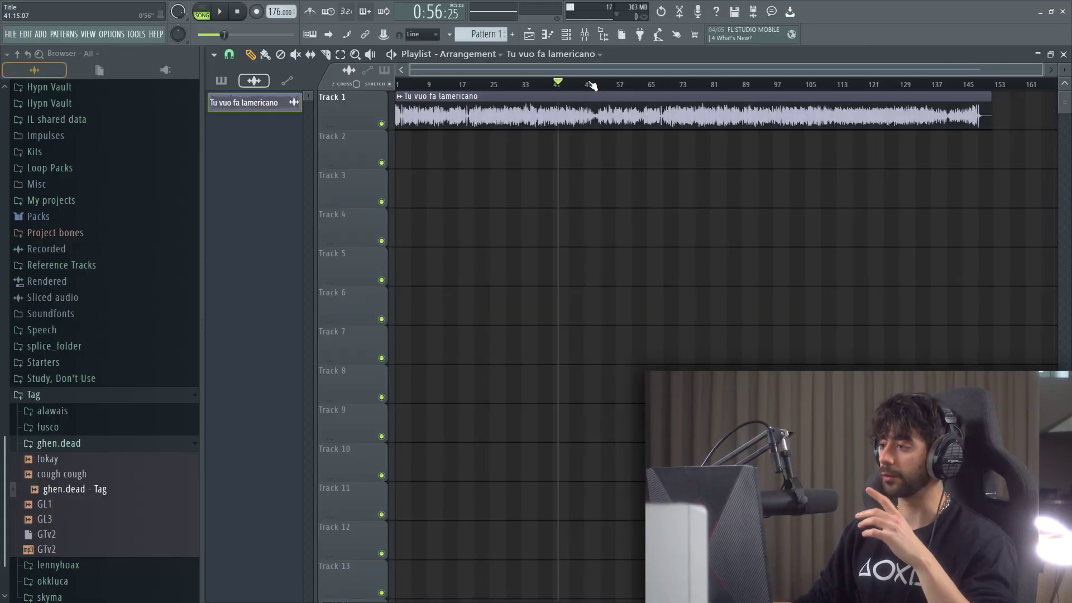
scroll(836, 85, up, 5)
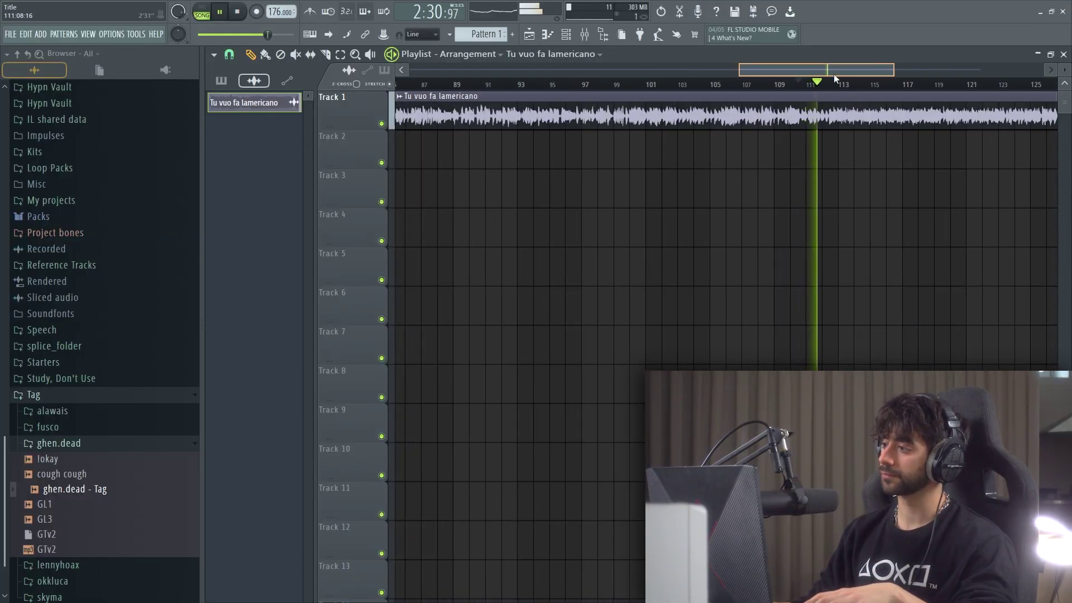
drag(786, 71, 802, 71)
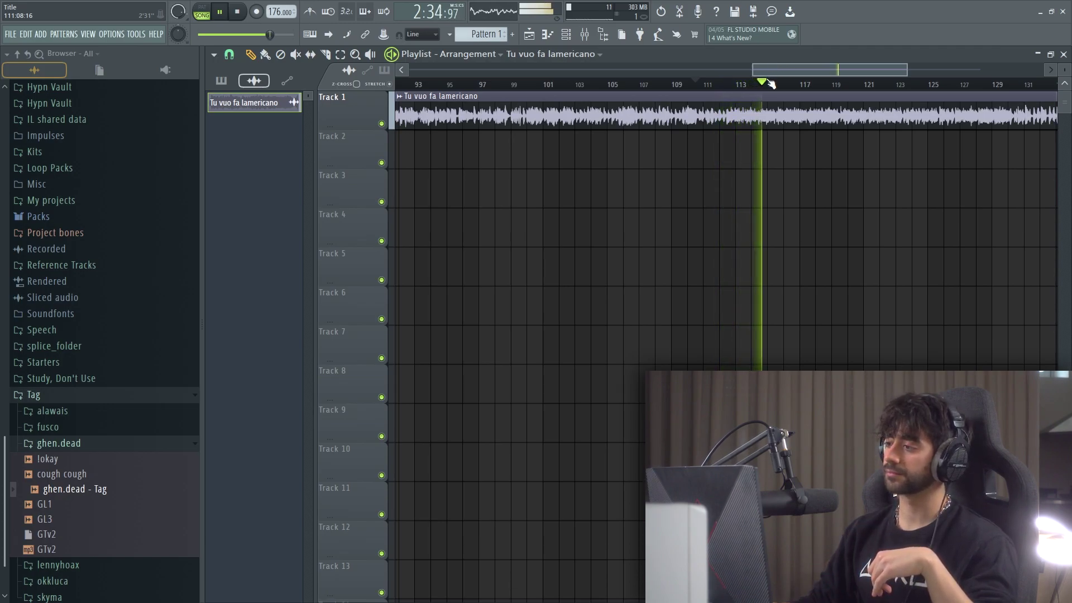
drag(815, 69, 828, 68)
key(space)
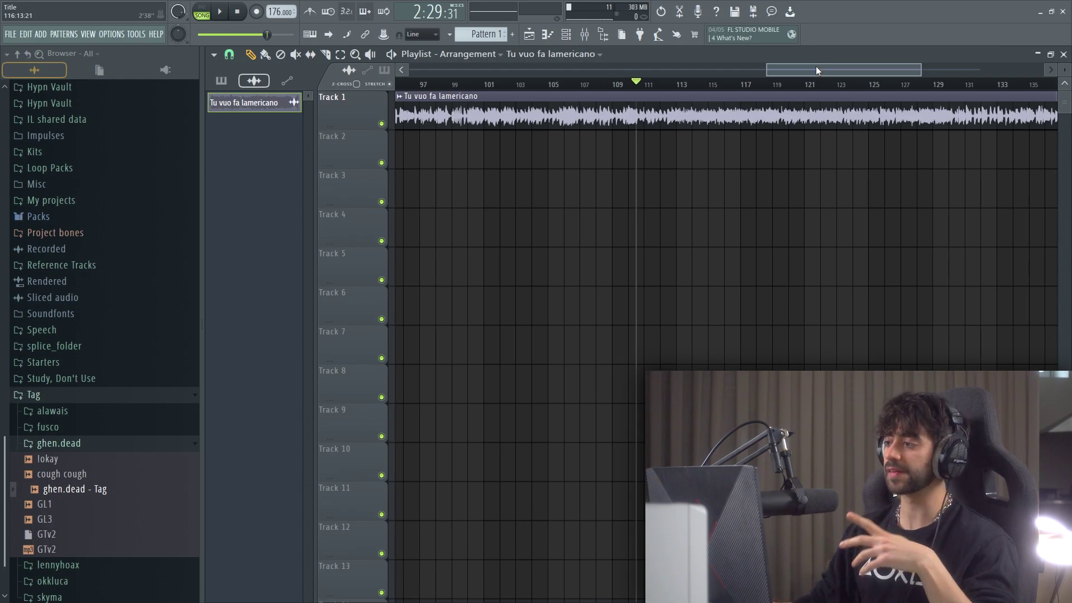
scroll(802, 78, down, 4)
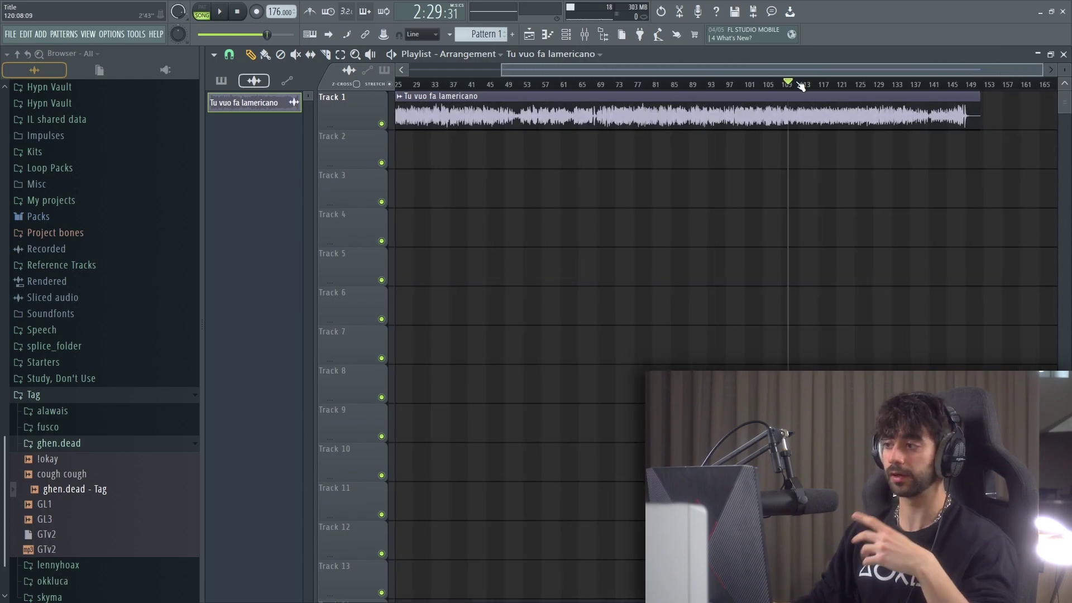
scroll(707, 84, up, 5)
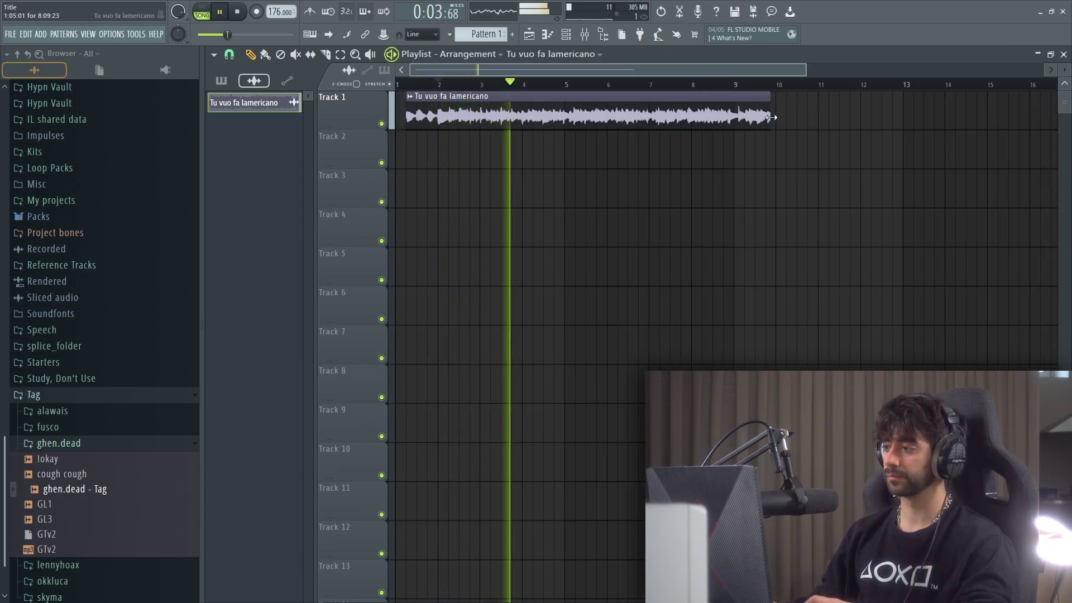
Extend the end of the Tu vuo fa lamericano clip past bar 10 and play its ending to check the loop point
drag(774, 117, 795, 109)
scroll(779, 89, up, 3)
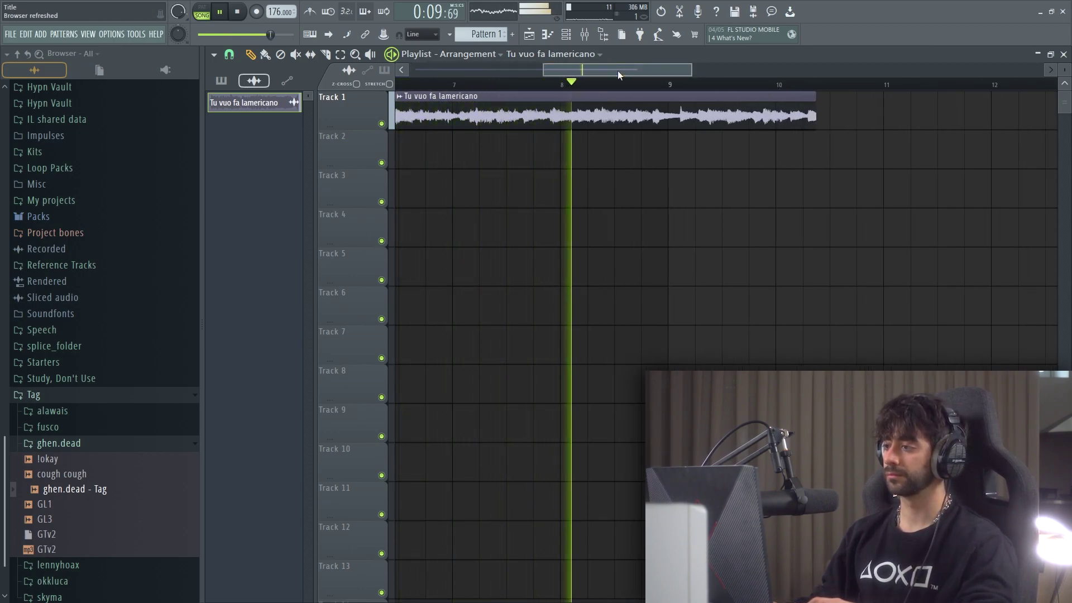
scroll(684, 86, up, 2)
scroll(684, 86, down, 2)
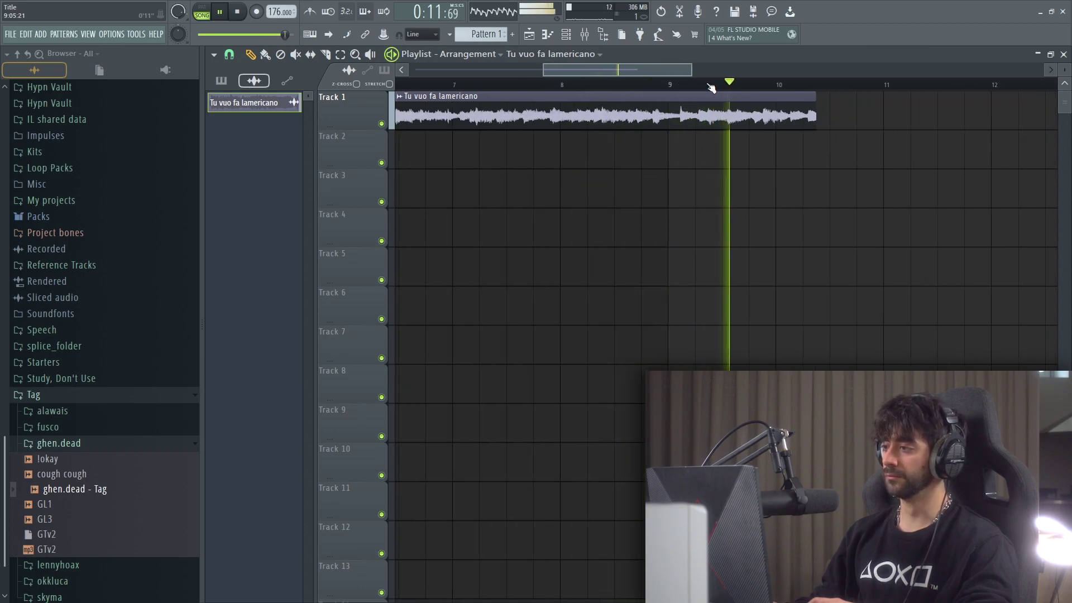
key(space)
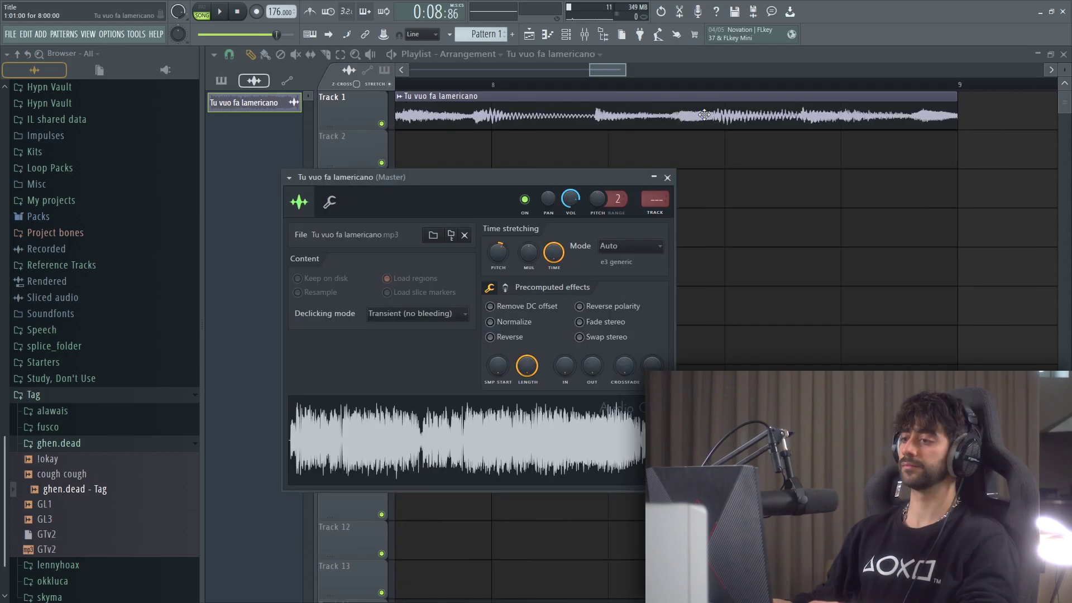
Play the eight-bar sample clip across its end and start to check the loop timing, and close its channel settings
scroll(530, 84, down, 3)
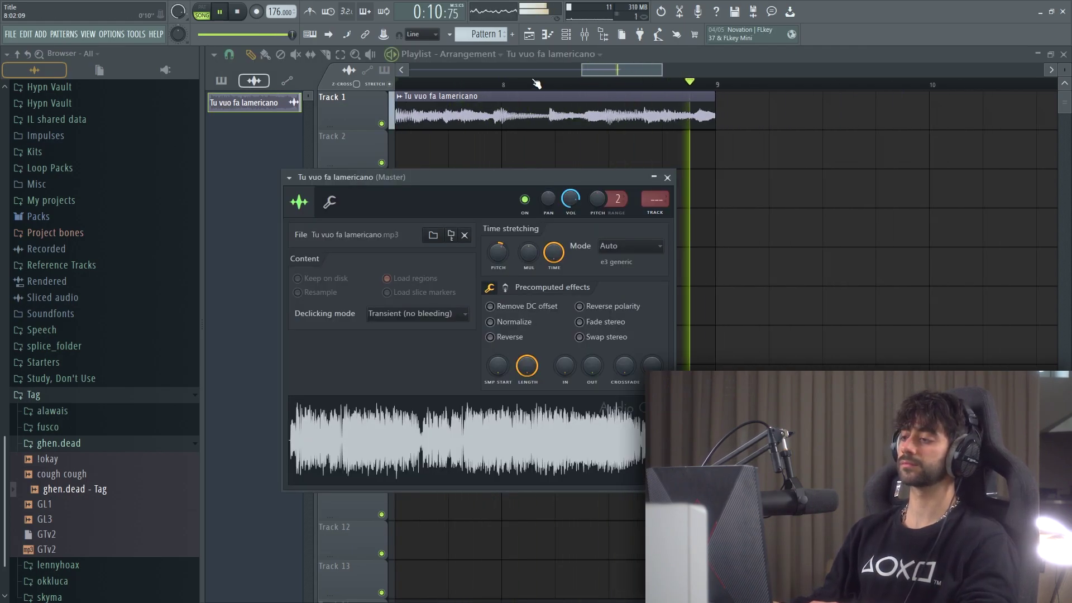
scroll(536, 84, down, 3)
click(668, 177)
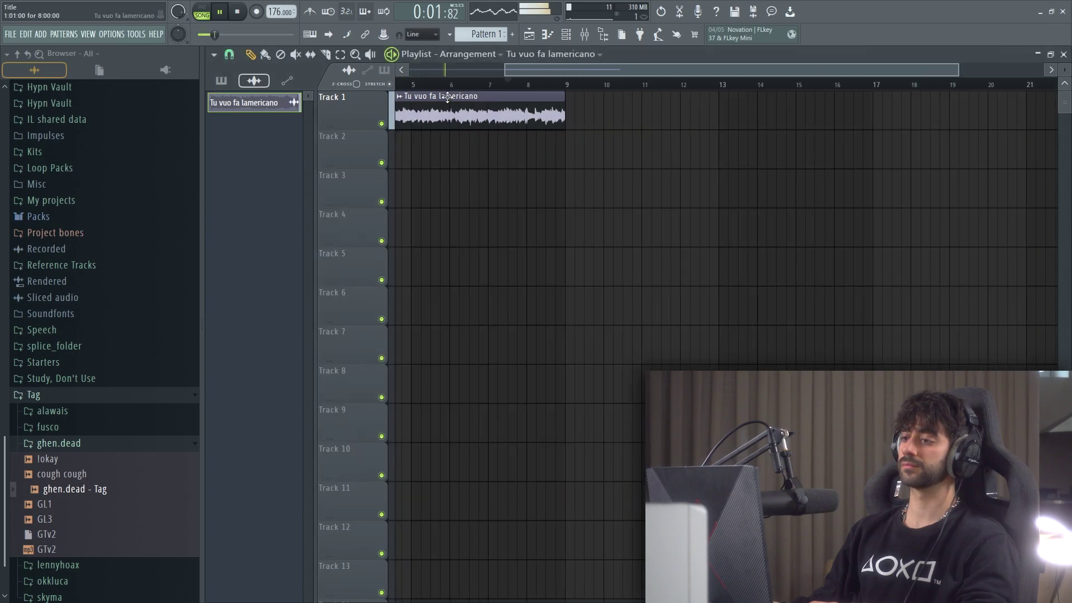
scroll(441, 90, down, 3)
scroll(469, 103, up, 2)
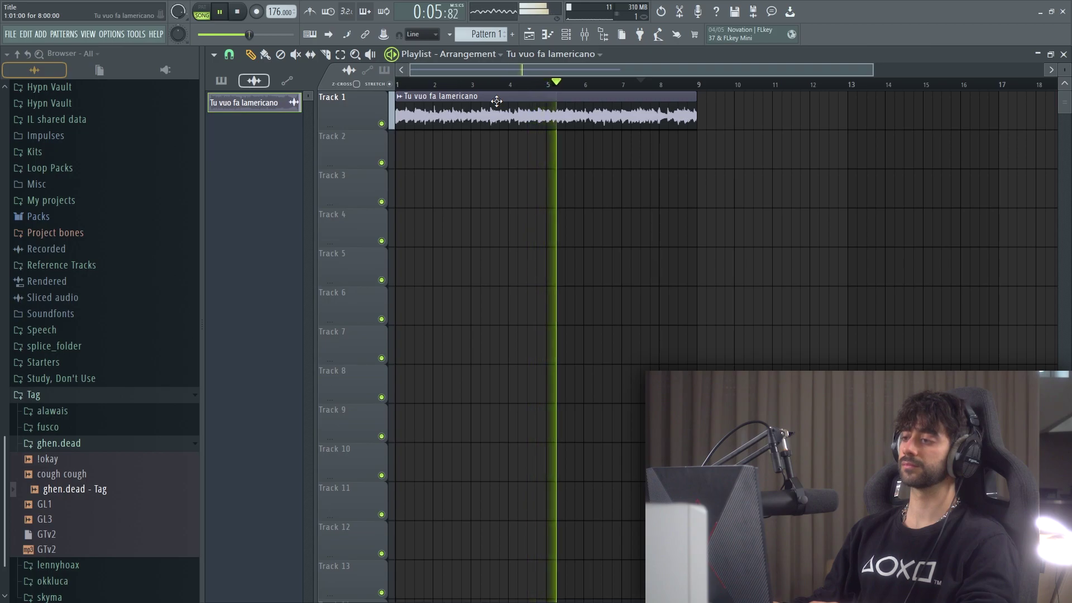
Consolidate the eight-bar sample clip by rendering it as a 24-bit stereo WAV with the remainder cut
click(483, 35)
scroll(504, 86, down, 1)
scroll(504, 87, up, 2)
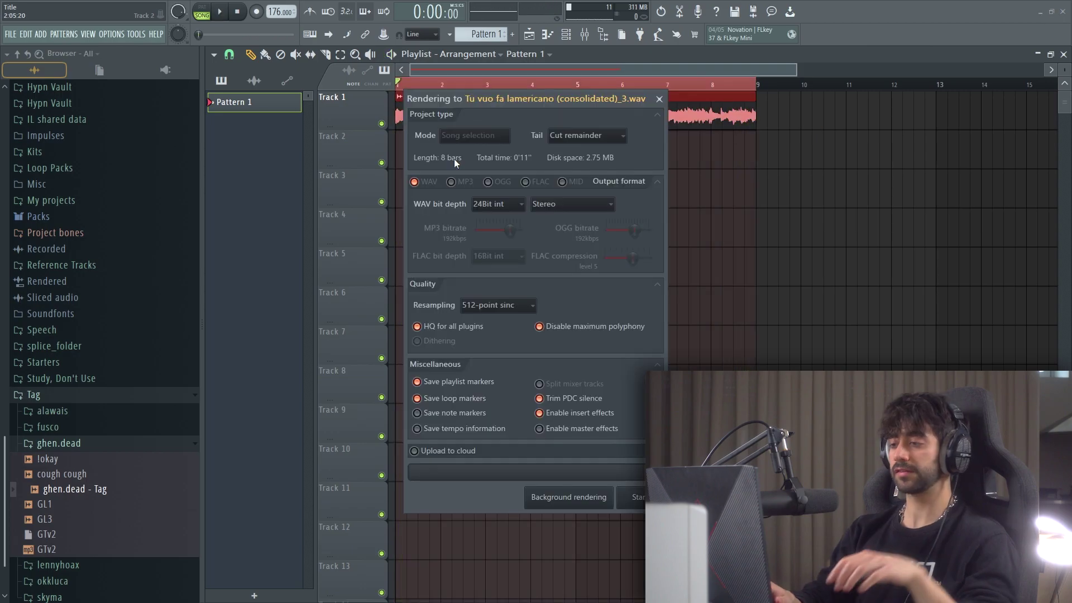
key(Return)
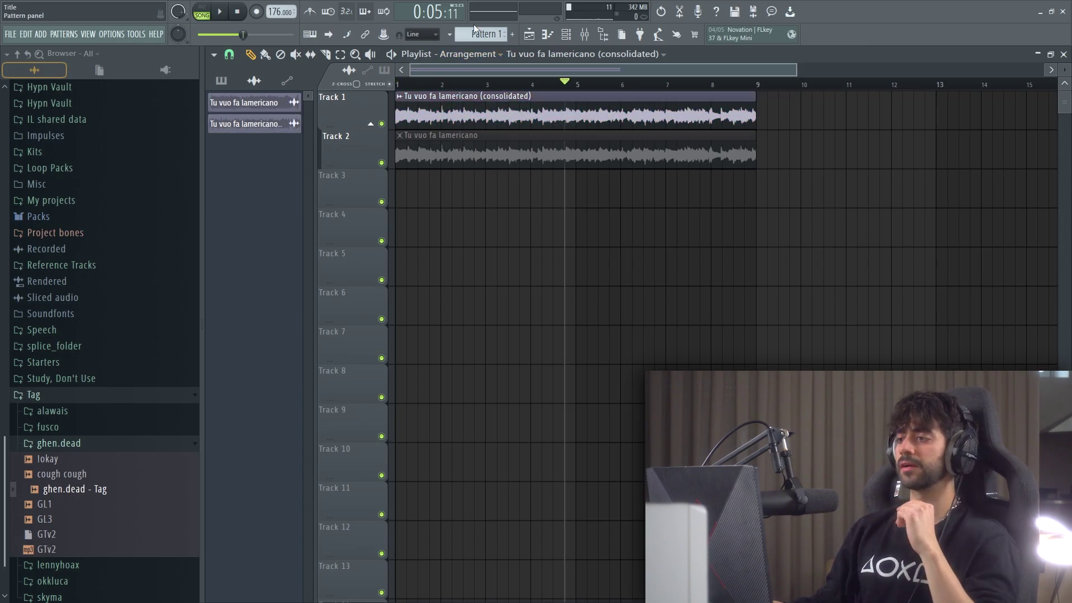
Place Pattern 1 on Track 3 across the eight bars and bring up its drum channels
click(478, 34)
click(414, 193)
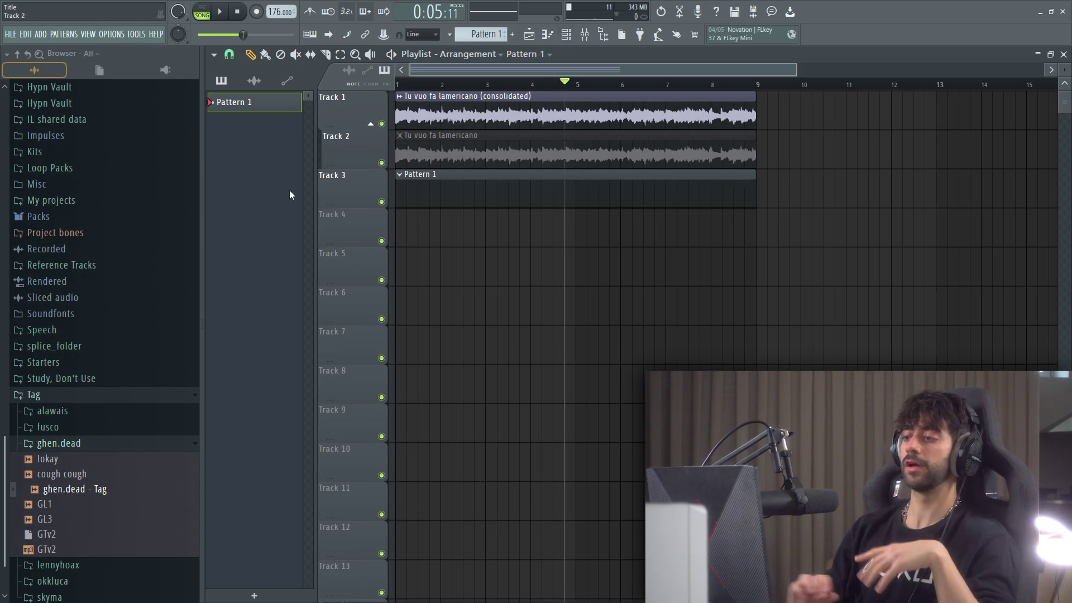
click(565, 35)
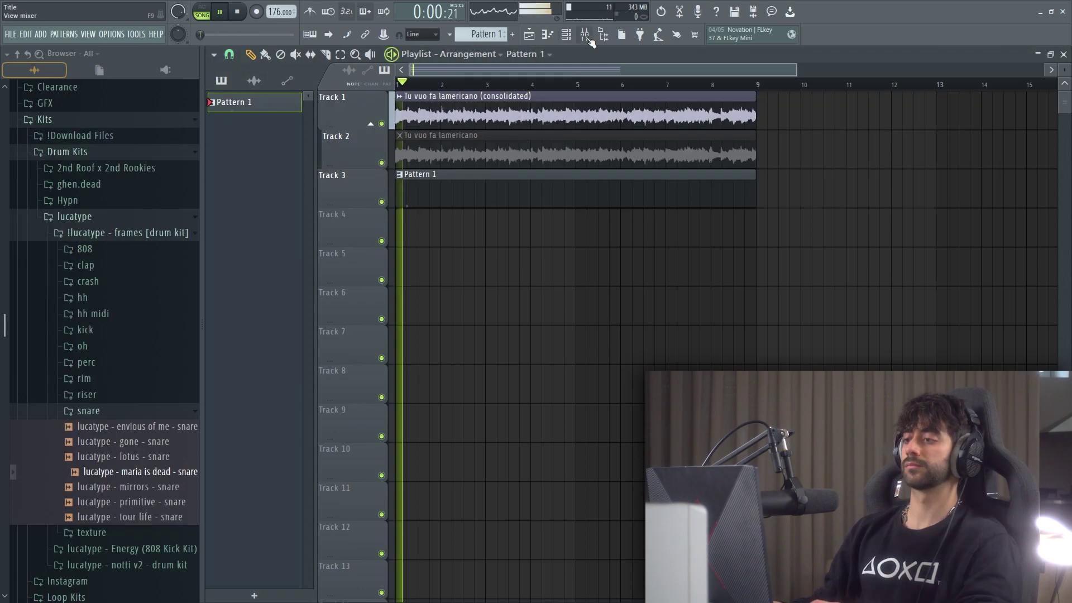
Add snare hits on steps 9 and 25 of the lucatype - maria is dead - snare channel during playback
key(F6)
key(space)
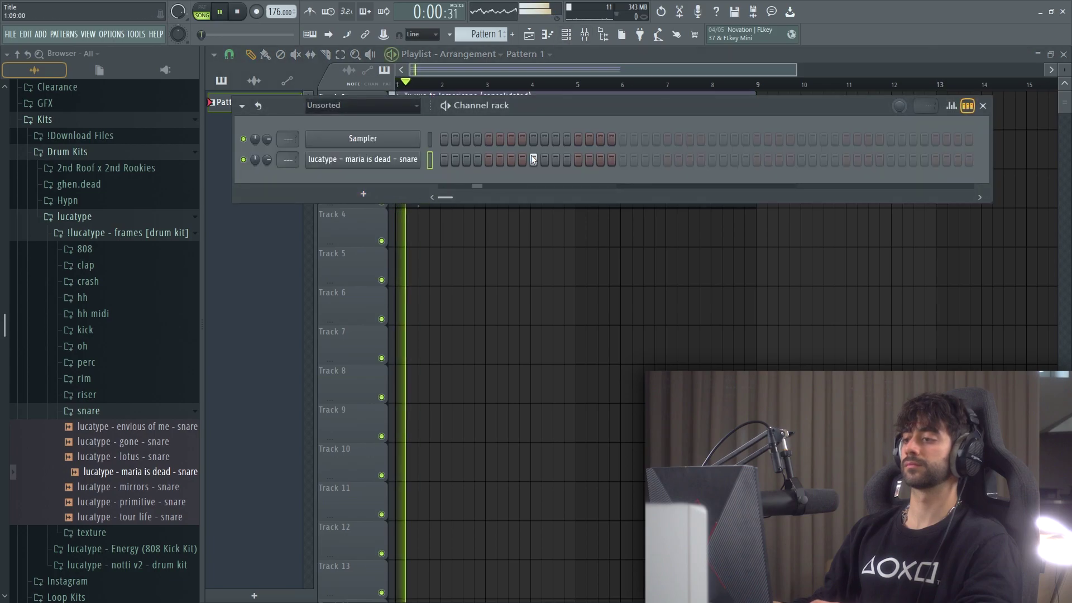
click(712, 161)
Duplicate the two-bar snare pattern in its piano roll three times to fill eight bars
right_click(416, 161)
click(450, 161)
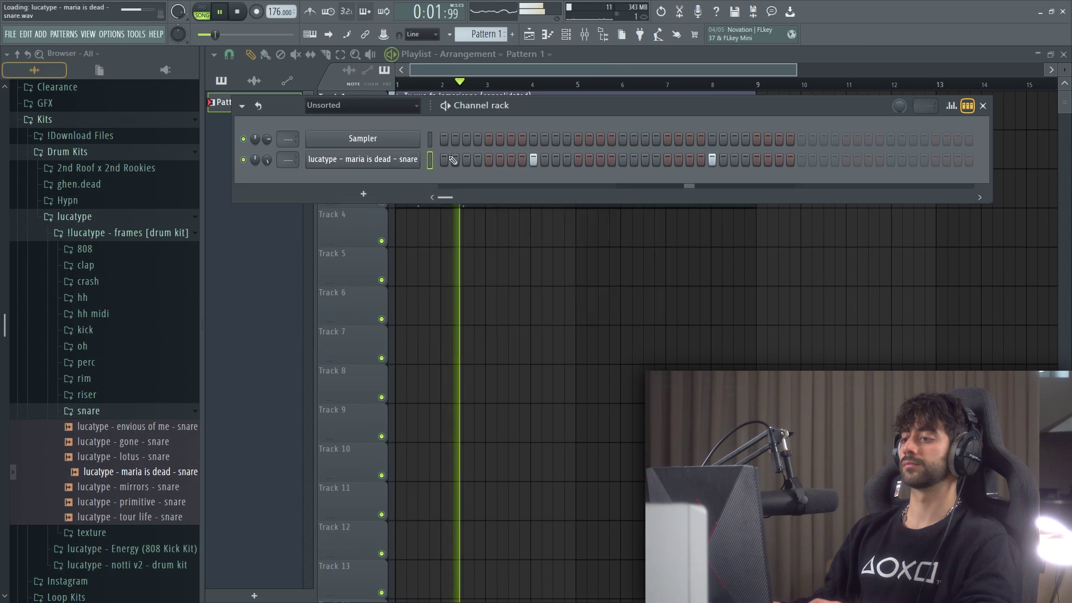
drag(394, 85, 33, 127)
key(ctrl+b)
key(ctrl+b)
key(ctrl+b)
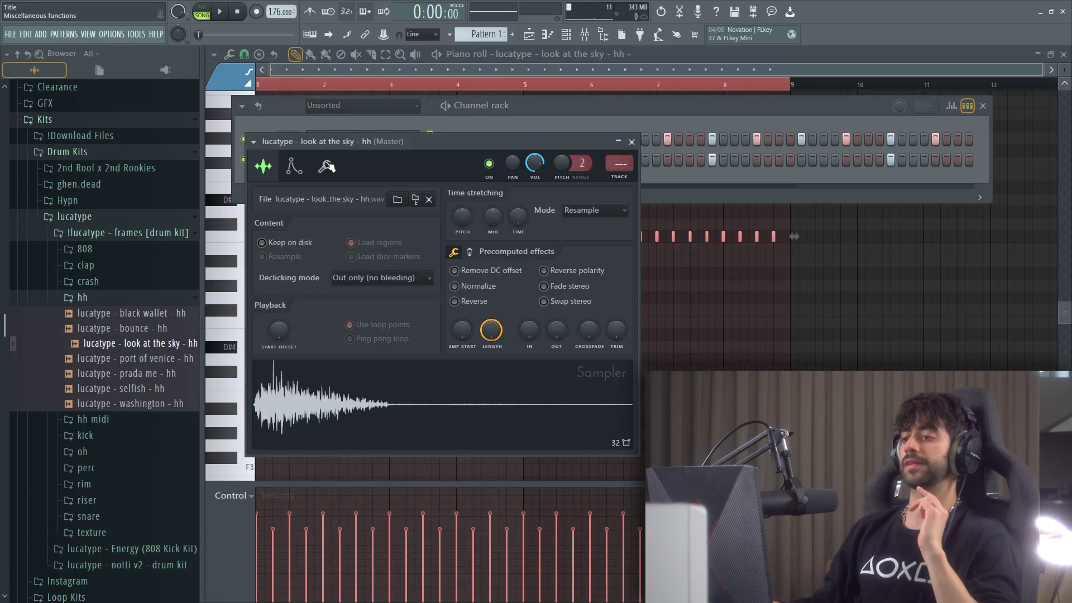
Set the fine time shift of the look at the sky hi-hat to 0:01 and play the arrangement
click(325, 165)
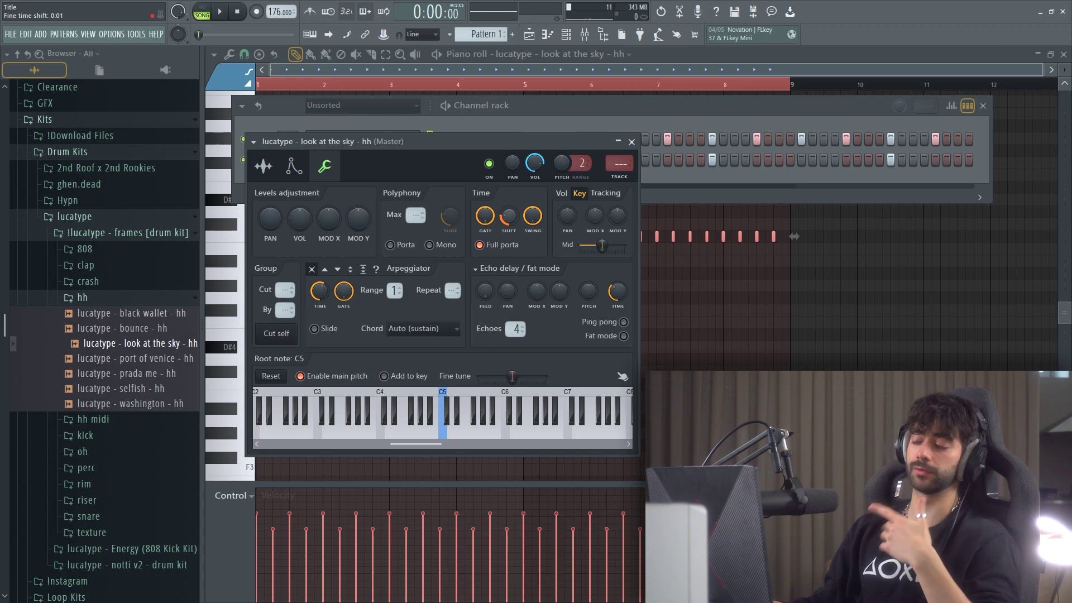
right_click(722, 315)
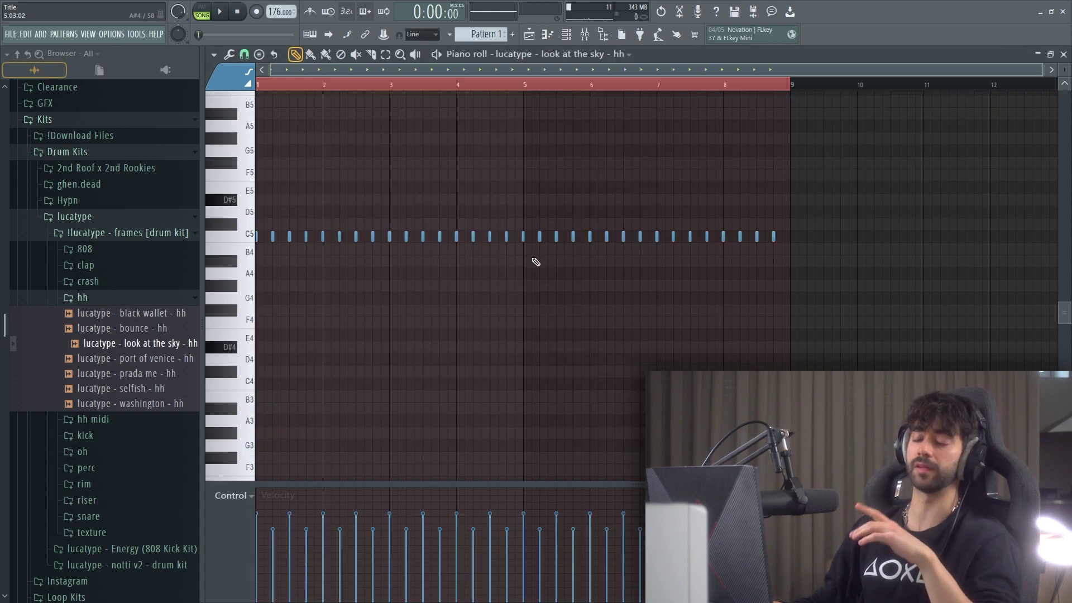
click(530, 34)
key(space)
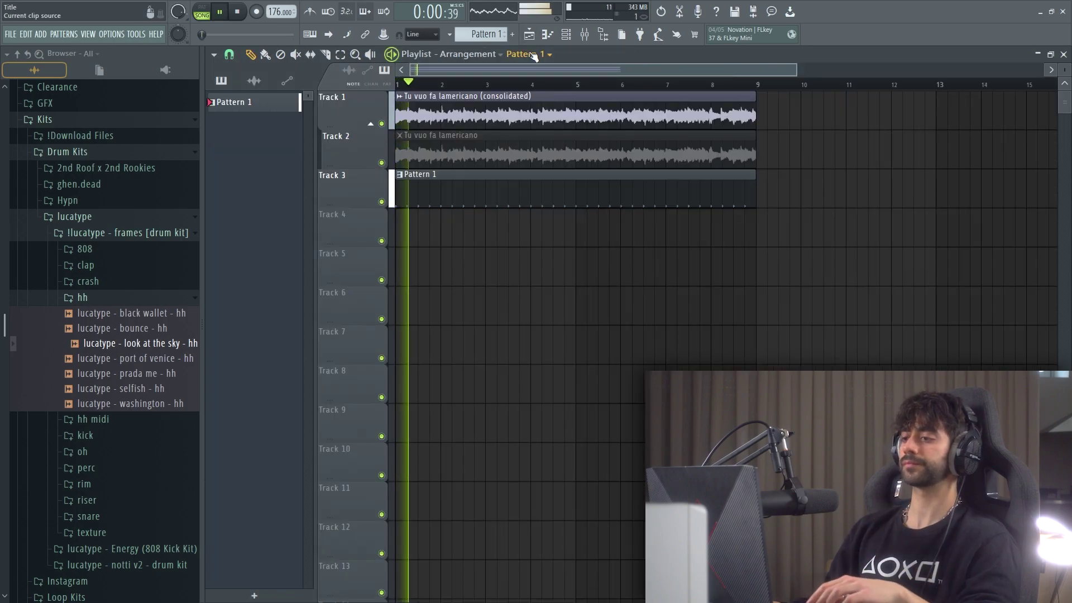
Set the boost of the lucatype - maria is dead - snare sample to 6% in its precomputed effects
click(566, 34)
click(363, 159)
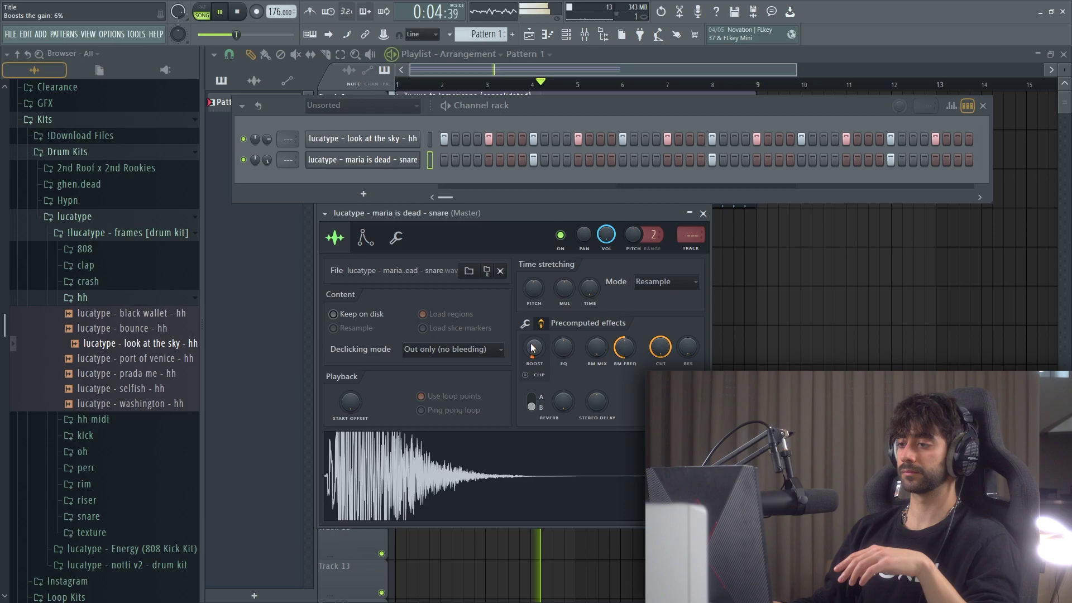
click(359, 106)
click(363, 139)
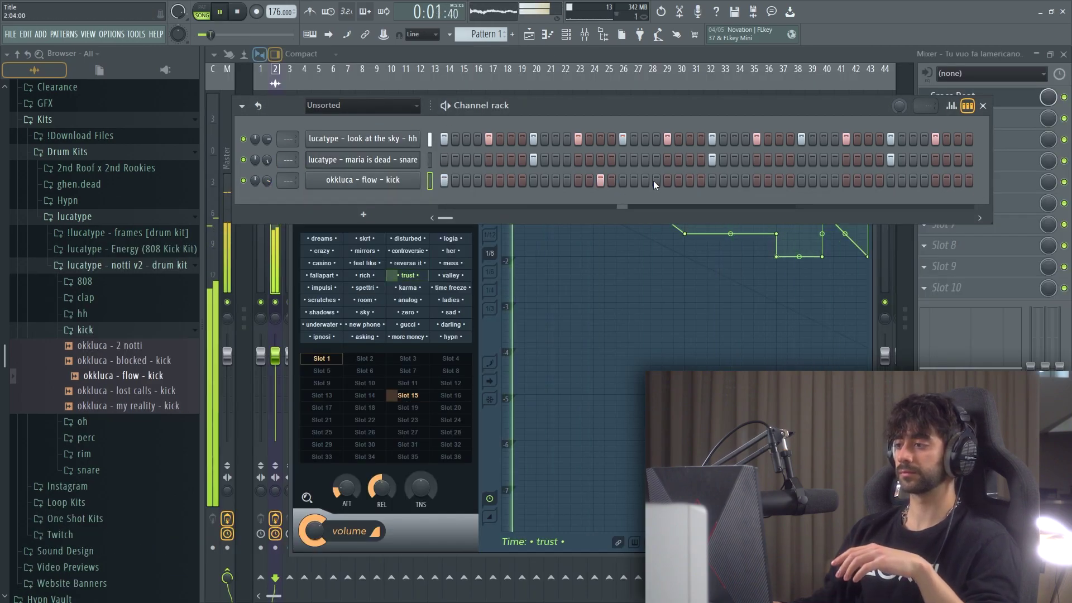
Add okkluca - flow - kick hits on steps 21 and 33, and extend the kick pattern through bar 8 in its piano roll
click(668, 180)
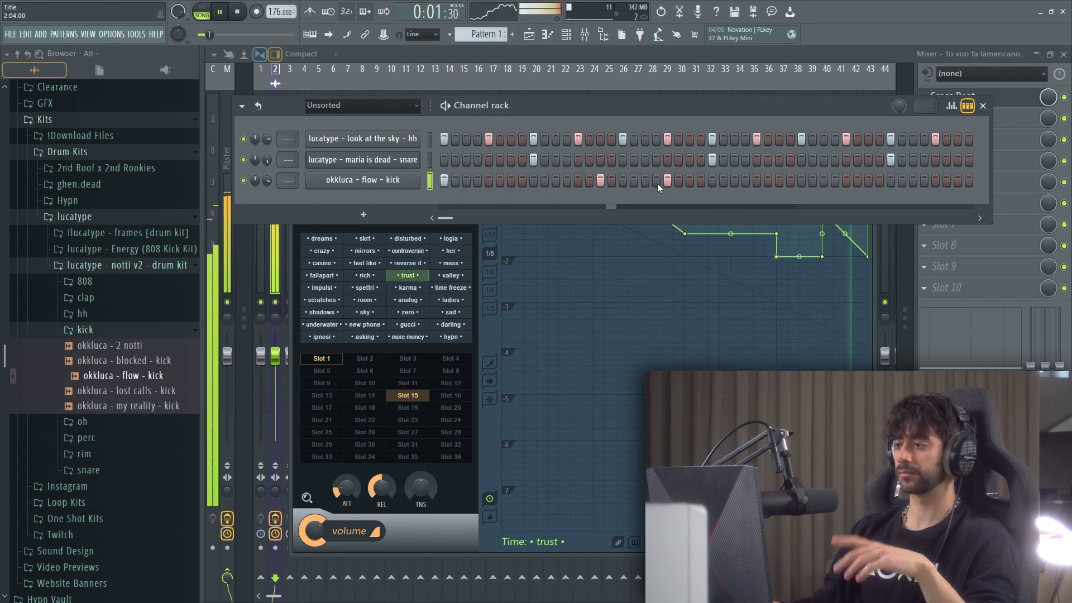
click(802, 180)
right_click(397, 184)
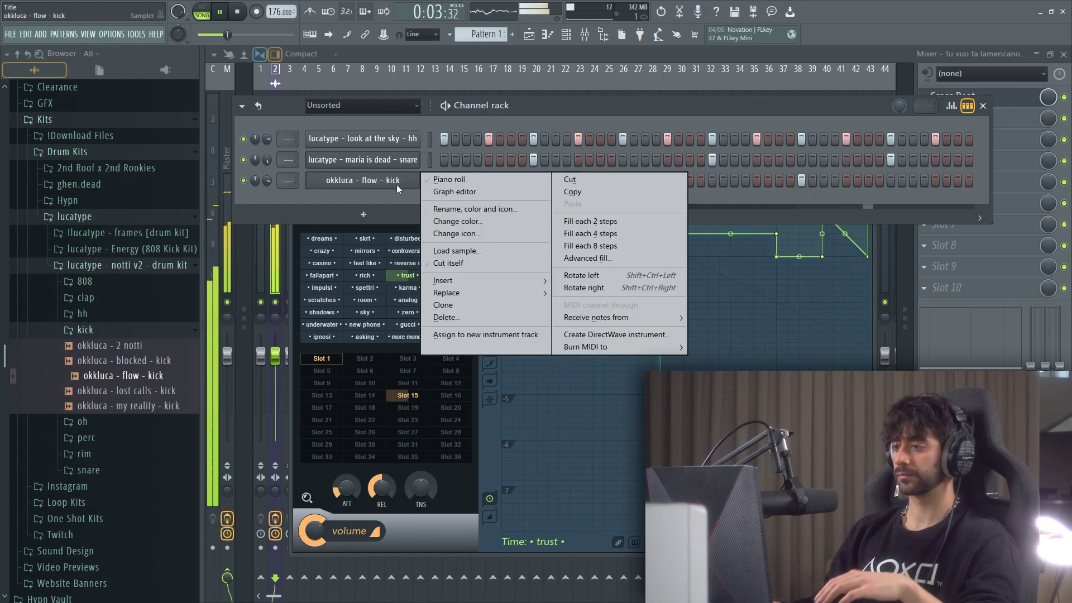
click(449, 179)
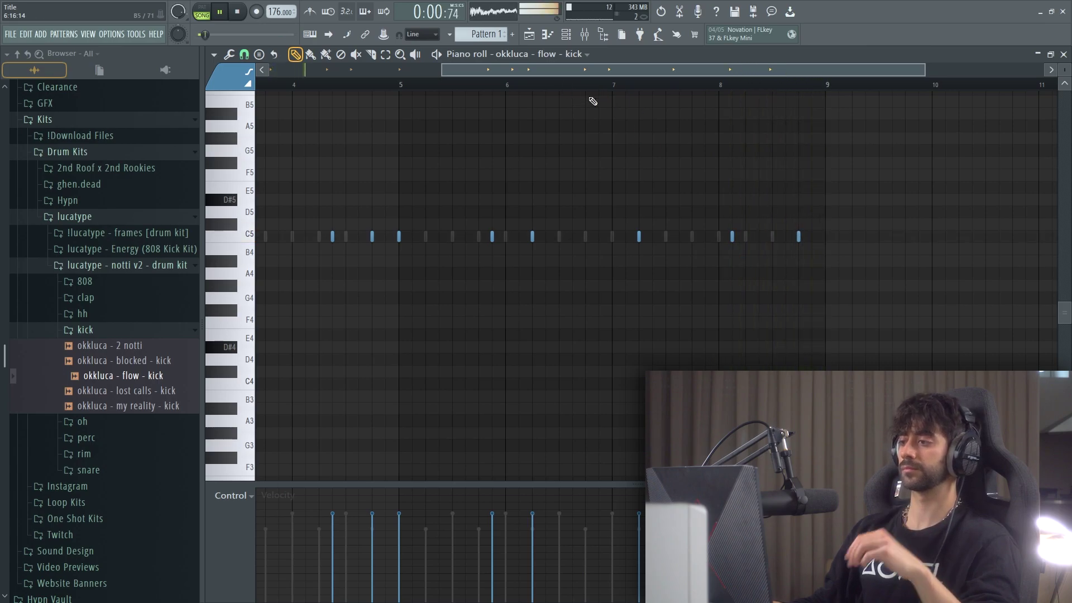
click(566, 36)
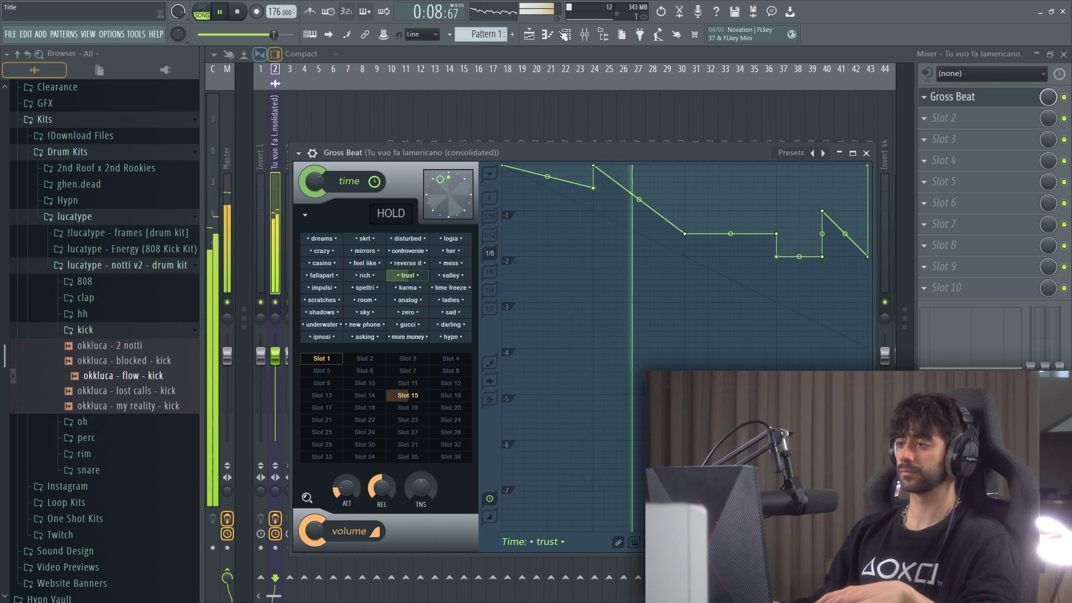
click(564, 35)
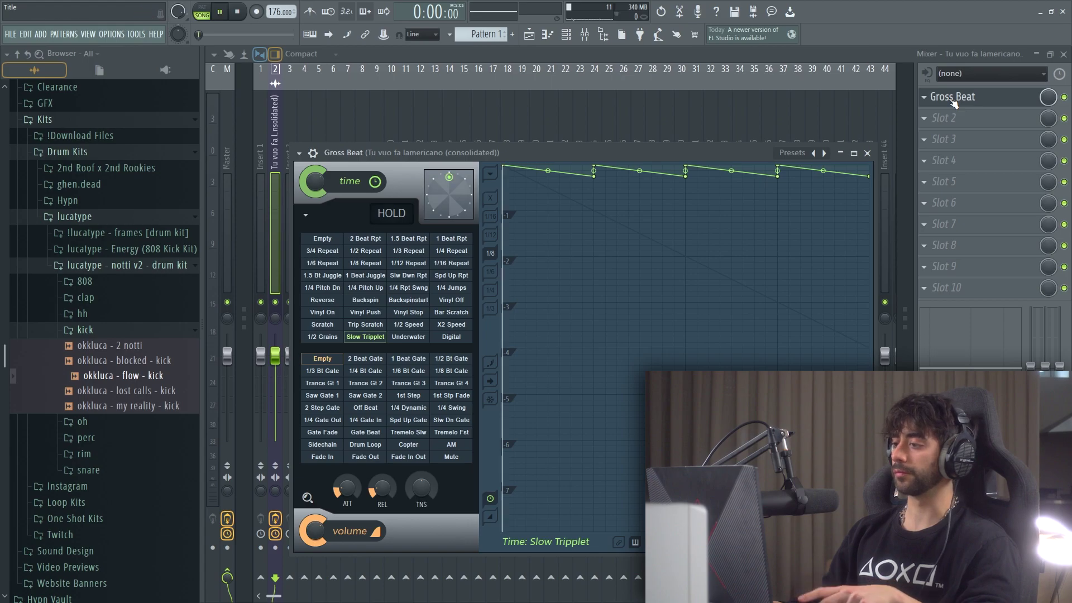
Stop playback and copy the Gross Beat preset from effect slot 1 into slot 2 on the consolidated sample's mixer track
key(space)
click(924, 99)
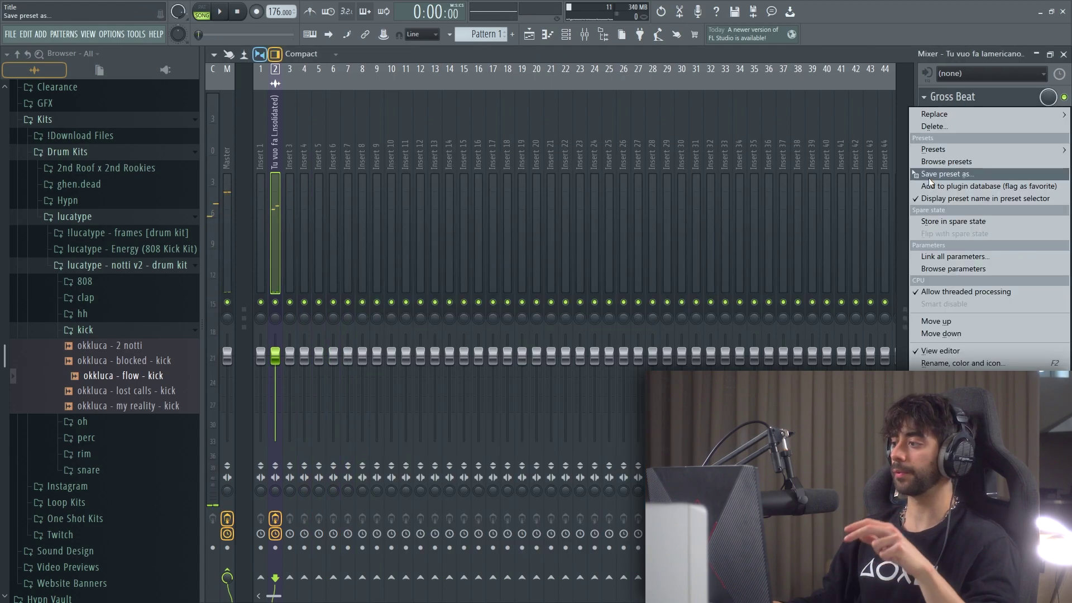
drag(926, 173, 953, 115)
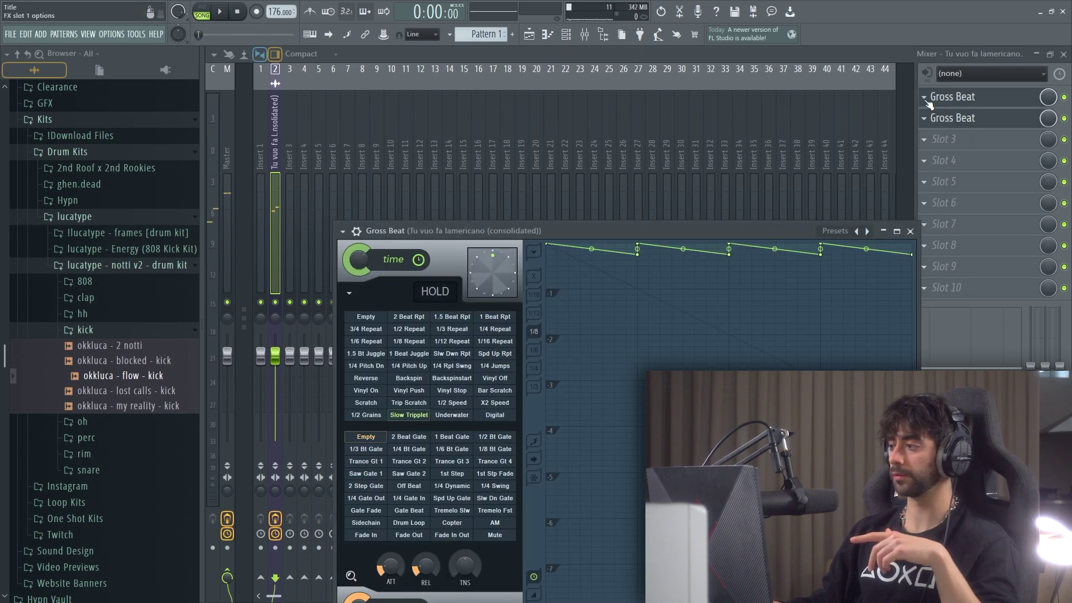
click(924, 98)
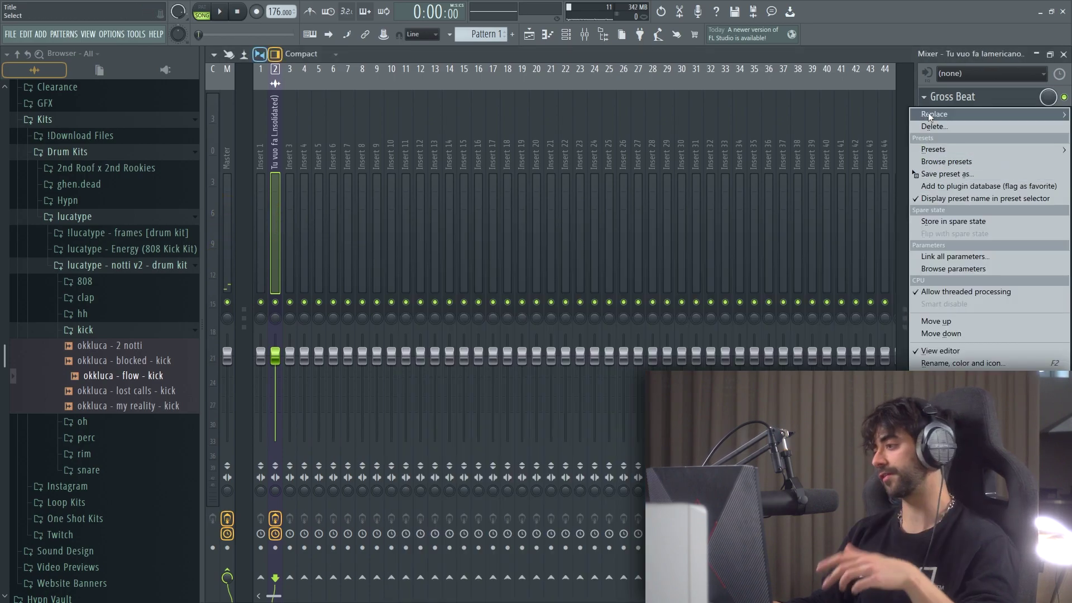
key(Escape)
Mute the Pattern 1 drums on Track 3 and play the consolidated sample on its own
key(space)
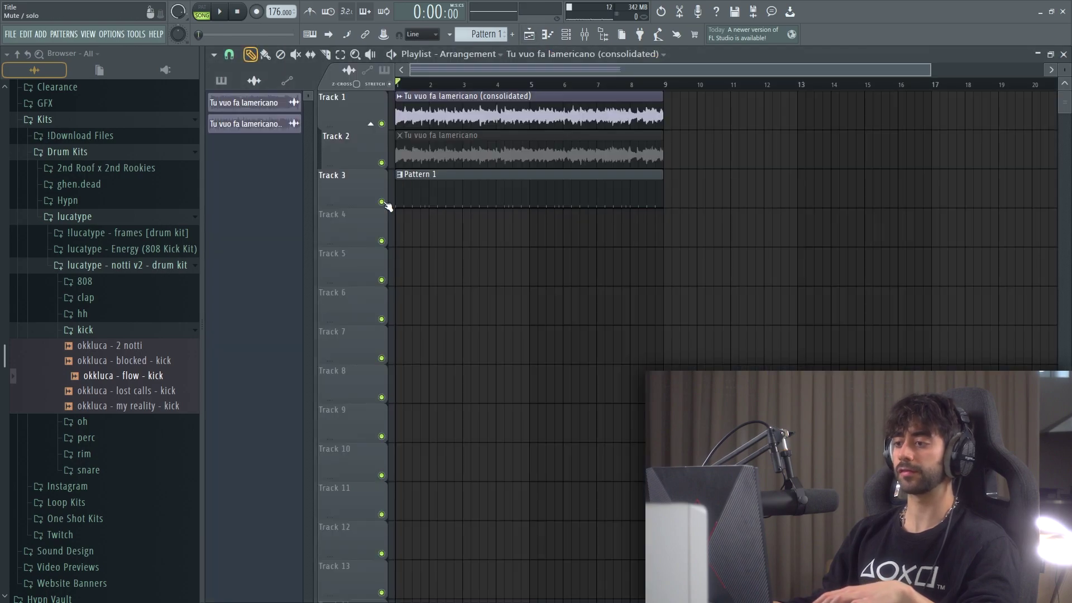
click(382, 202)
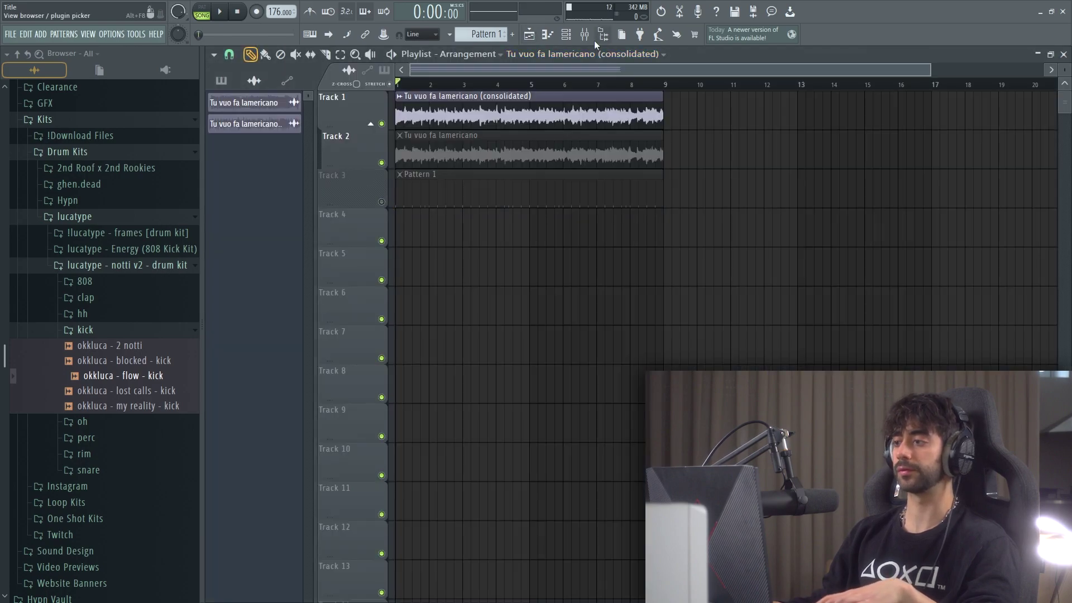
key(space)
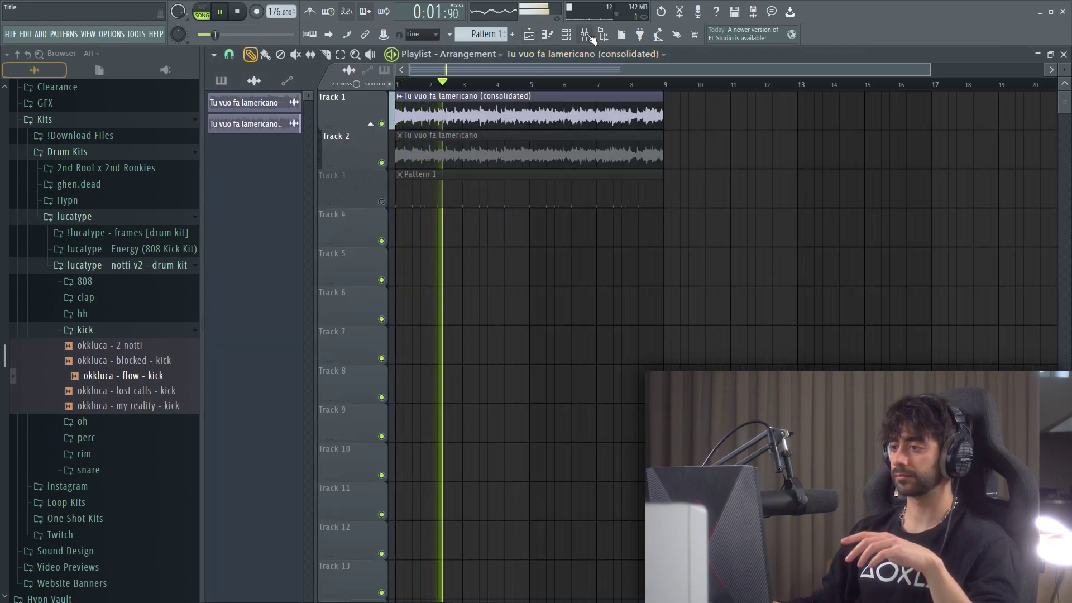
Play the consolidated sample from the start and unmute the Pattern 1 drums on Track 3
key(space)
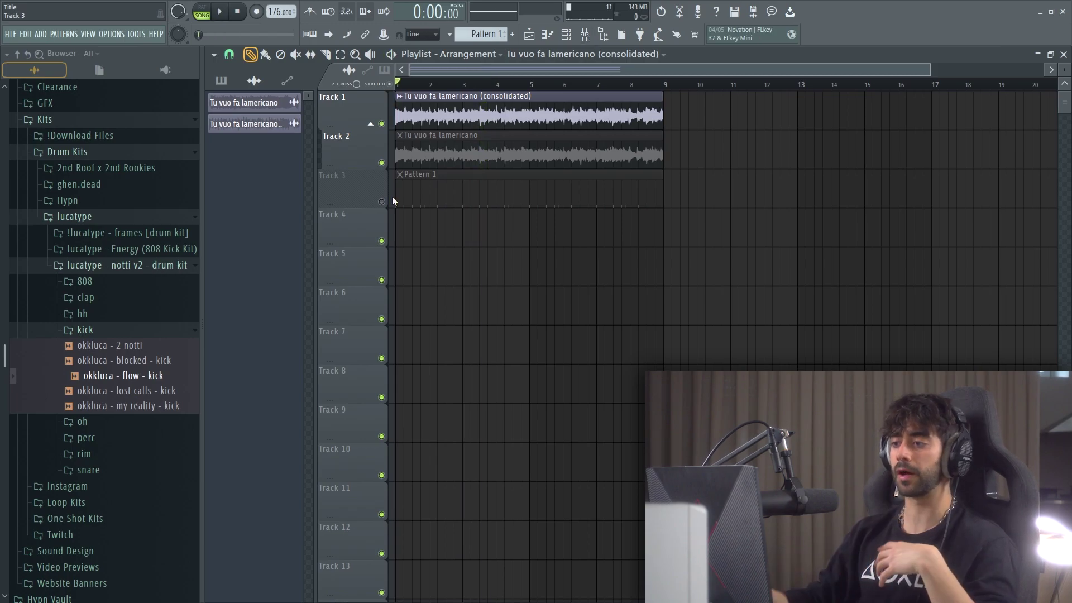
key(space)
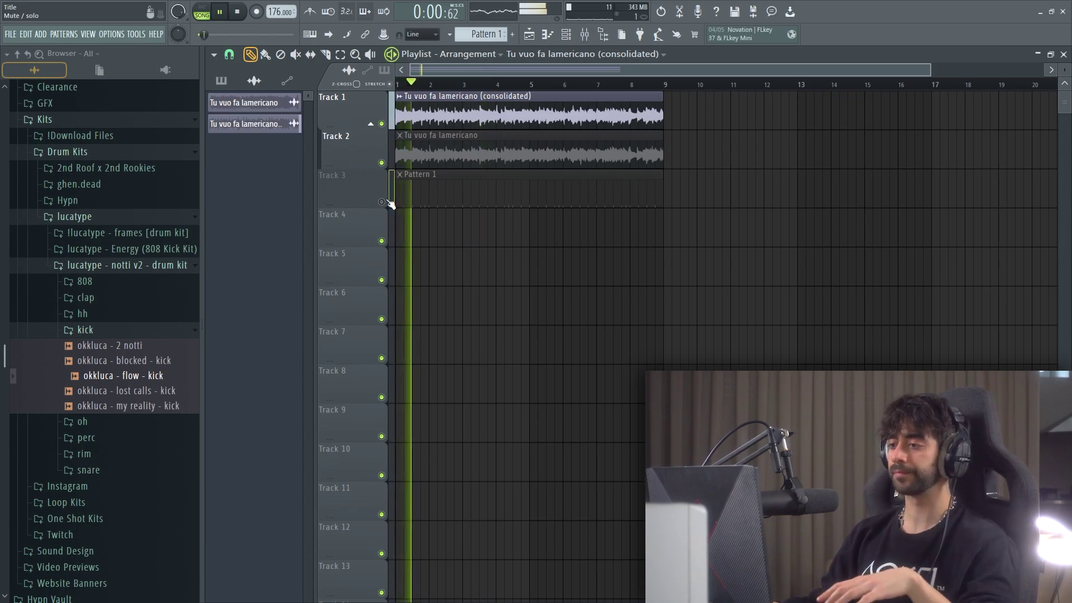
click(382, 202)
Chop the hi-hat hit on beat 2 of bar 1 into a four-note roll with descending velocities in the look at the sky piano roll
click(566, 35)
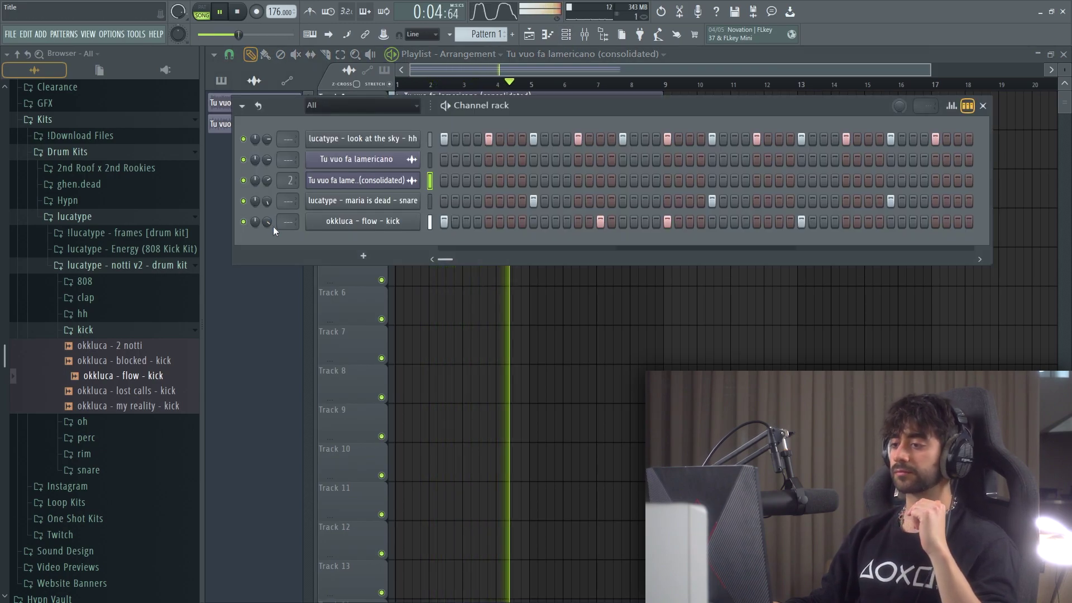
right_click(411, 138)
click(432, 144)
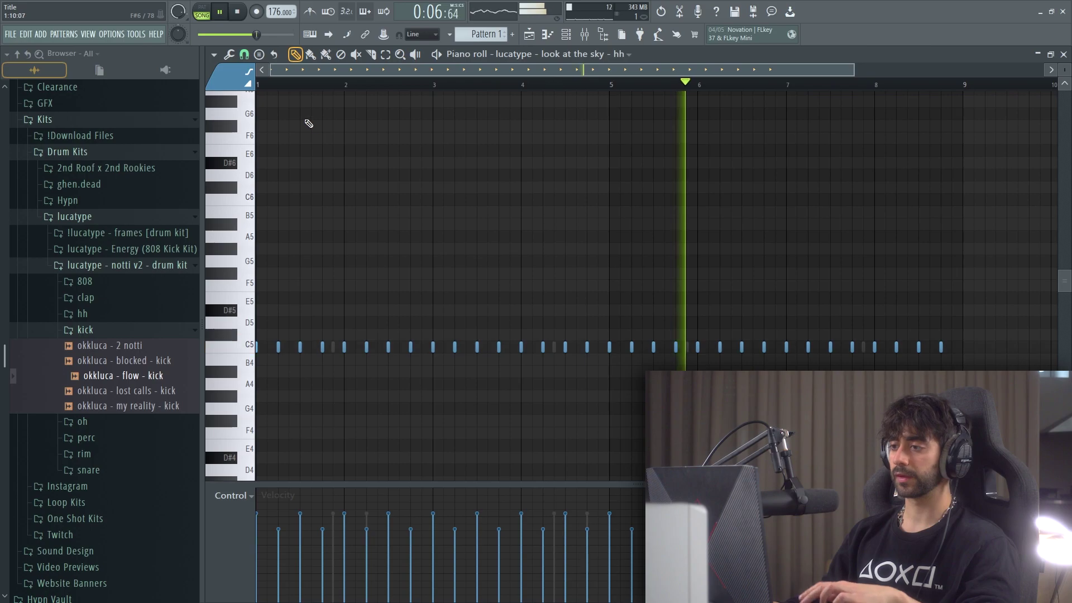
key(space)
click(244, 55)
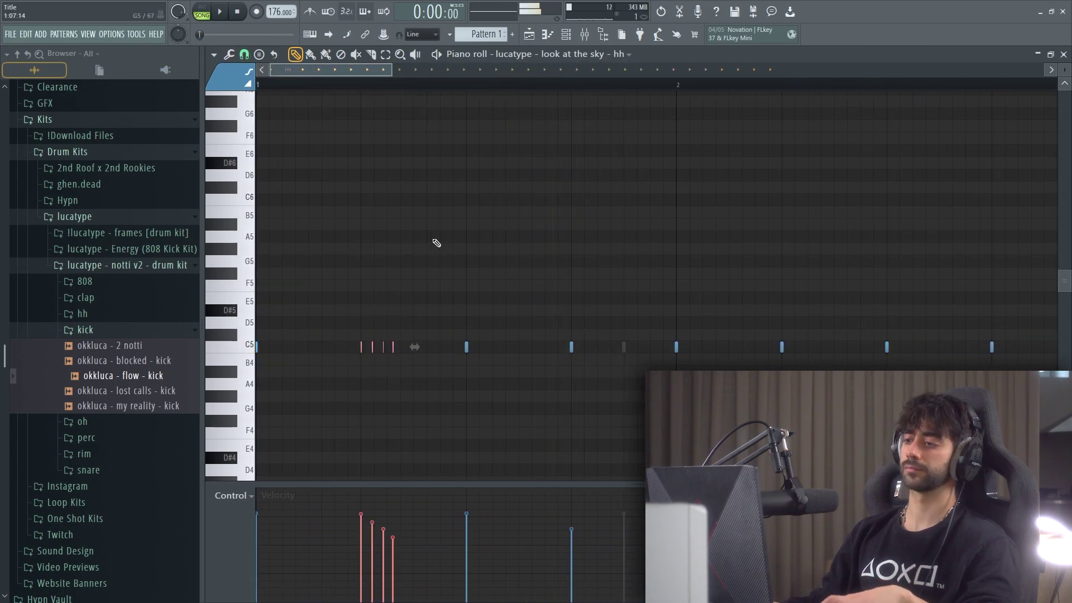
key(space)
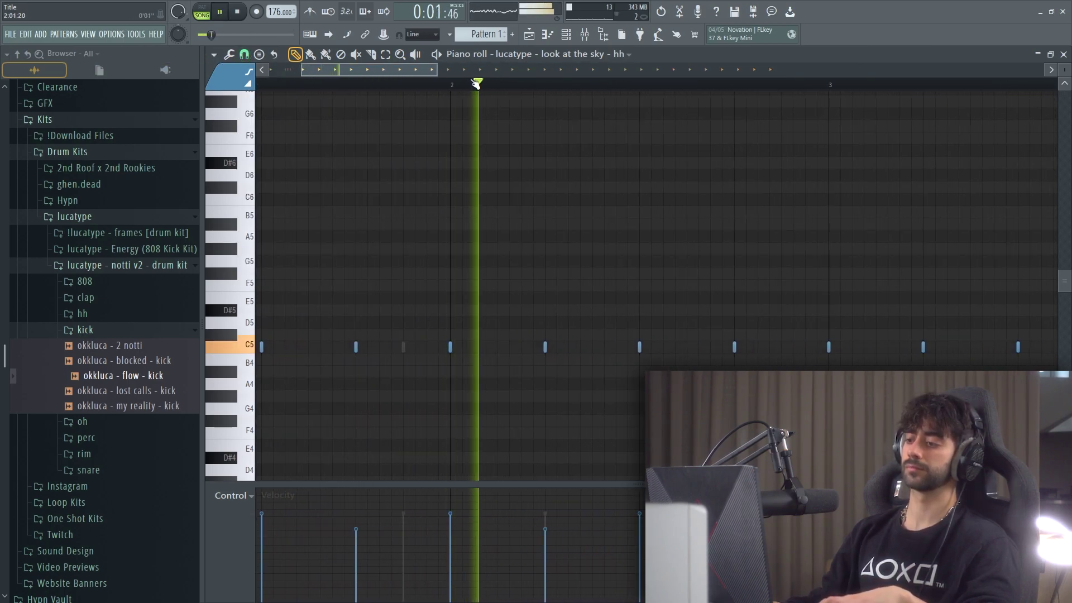
Vary the hi-hat rhythm in bars 1 and 2 with softer offbeat hits, and repeat the varied rhythm from bar 5
key(space)
key(space)
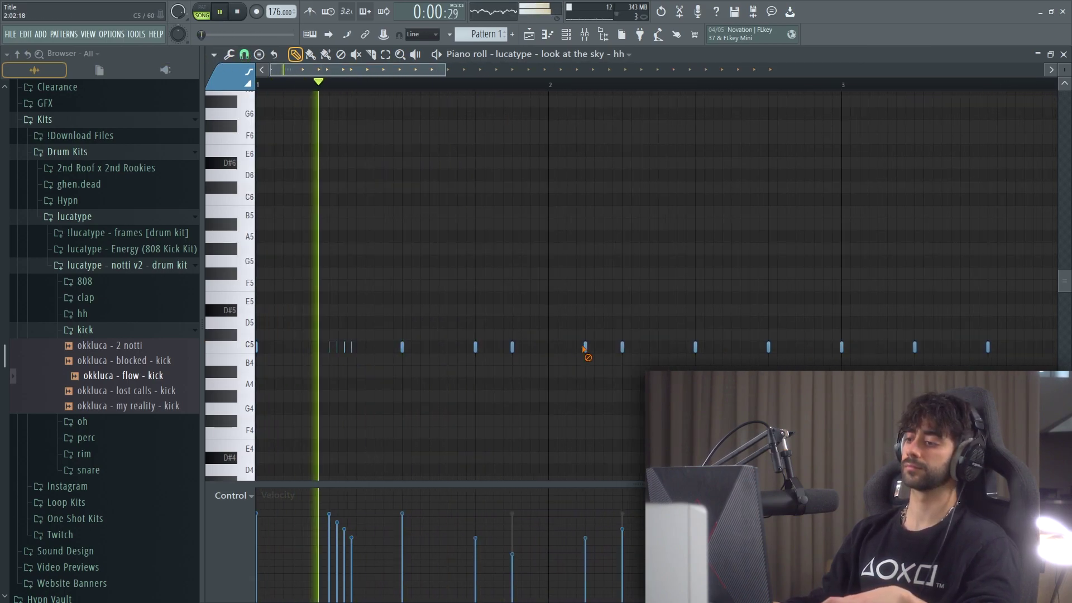
right_click(585, 349)
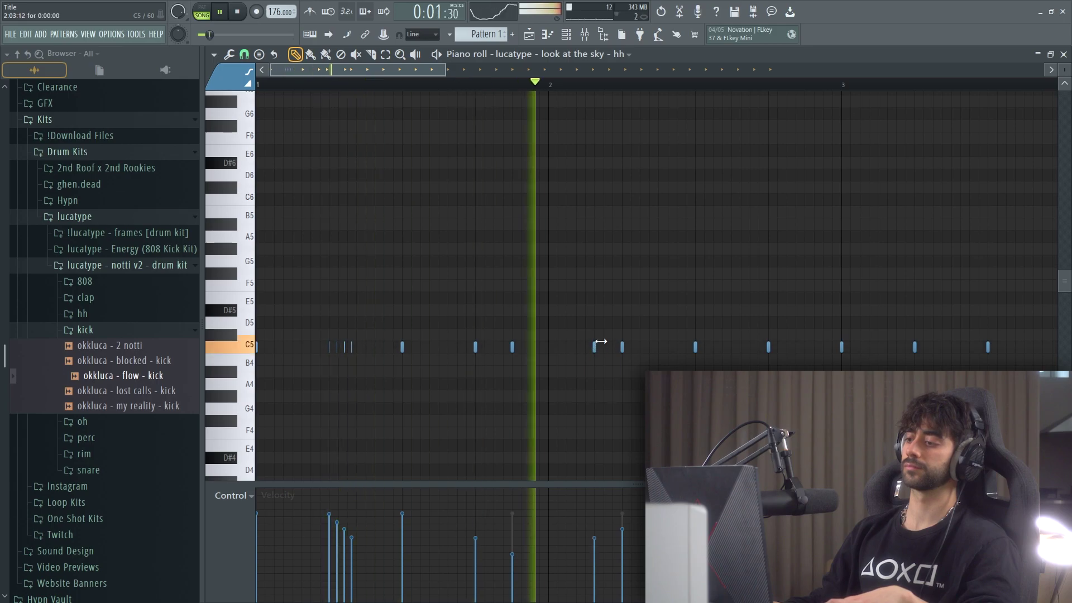
scroll(560, 89, down, 4)
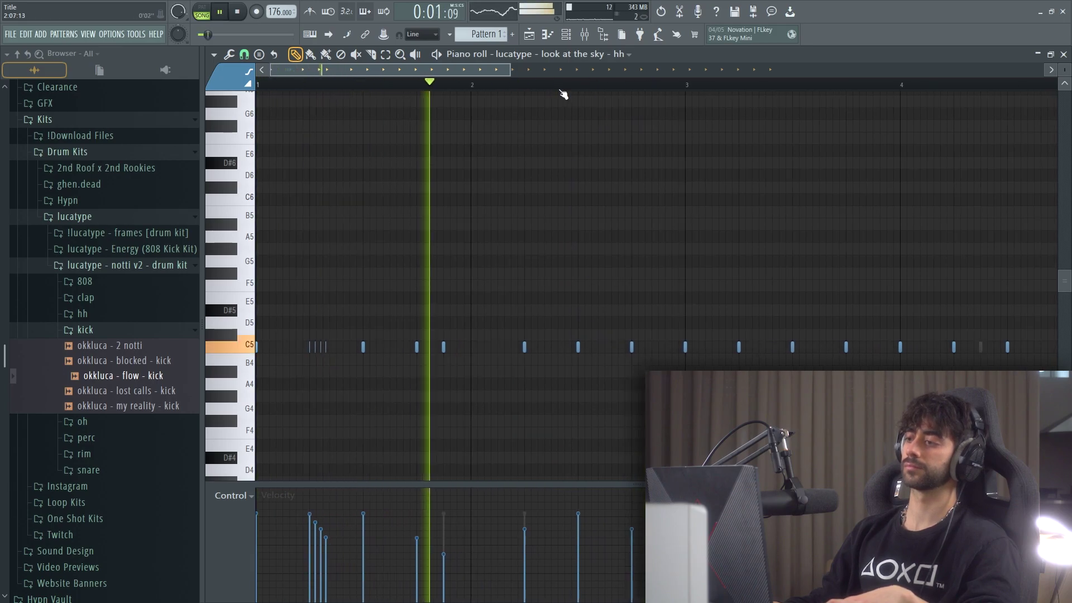
scroll(560, 89, up, 5)
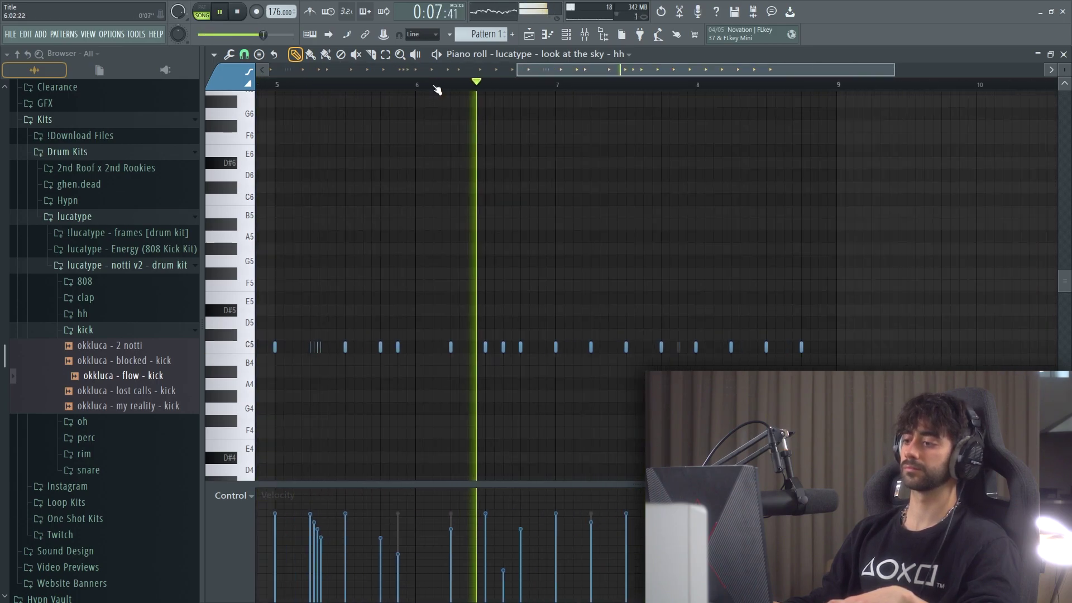
scroll(464, 88, down, 2)
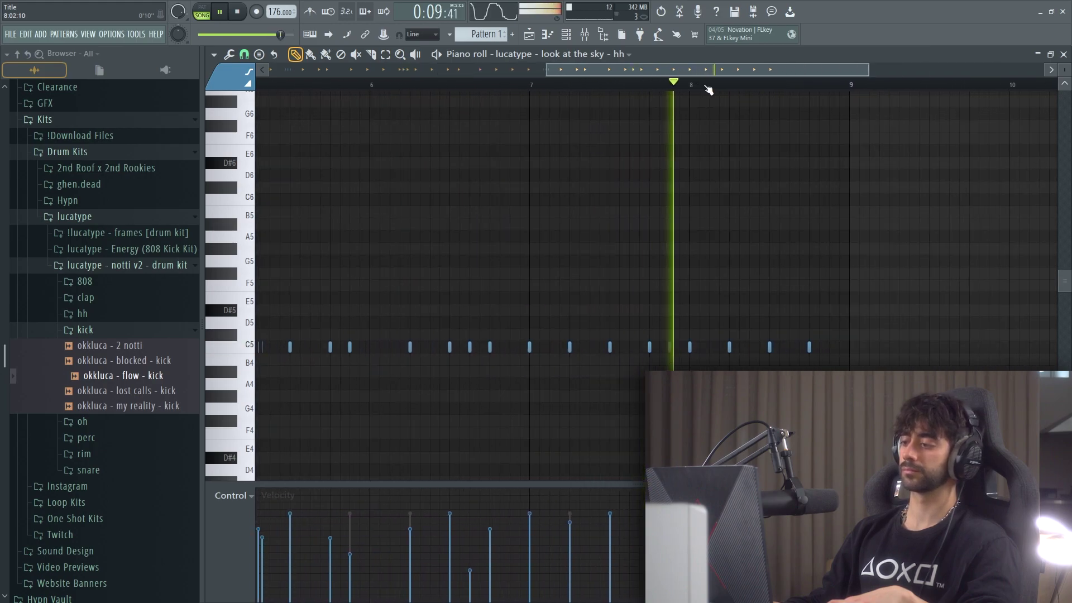
scroll(806, 86, down, 2)
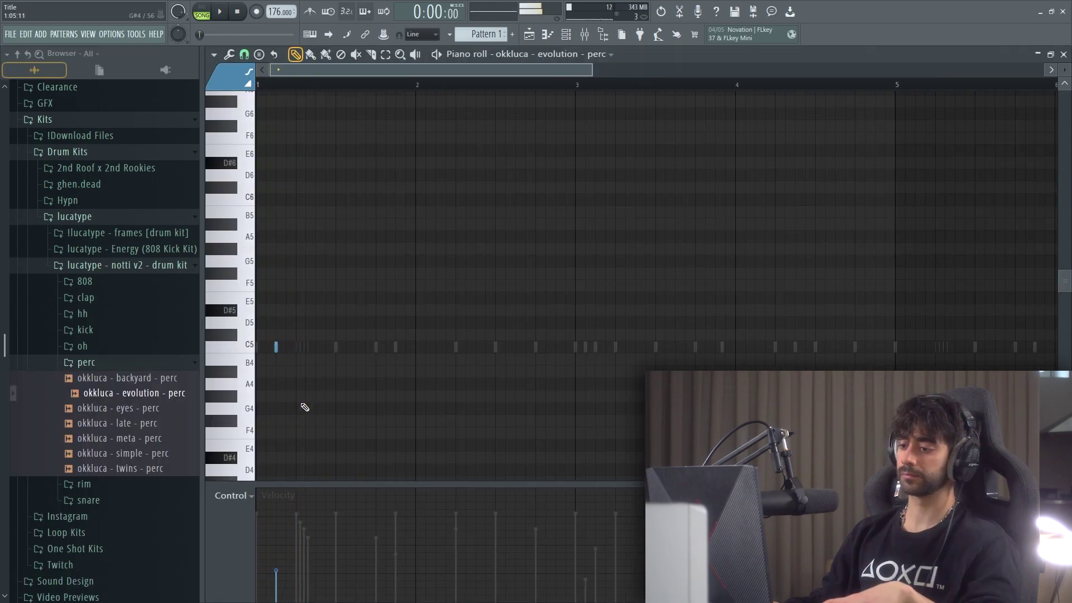
Adjust the velocity of the okkluca - evolution - perc hit in bar 1 and move it to step 7
key(space)
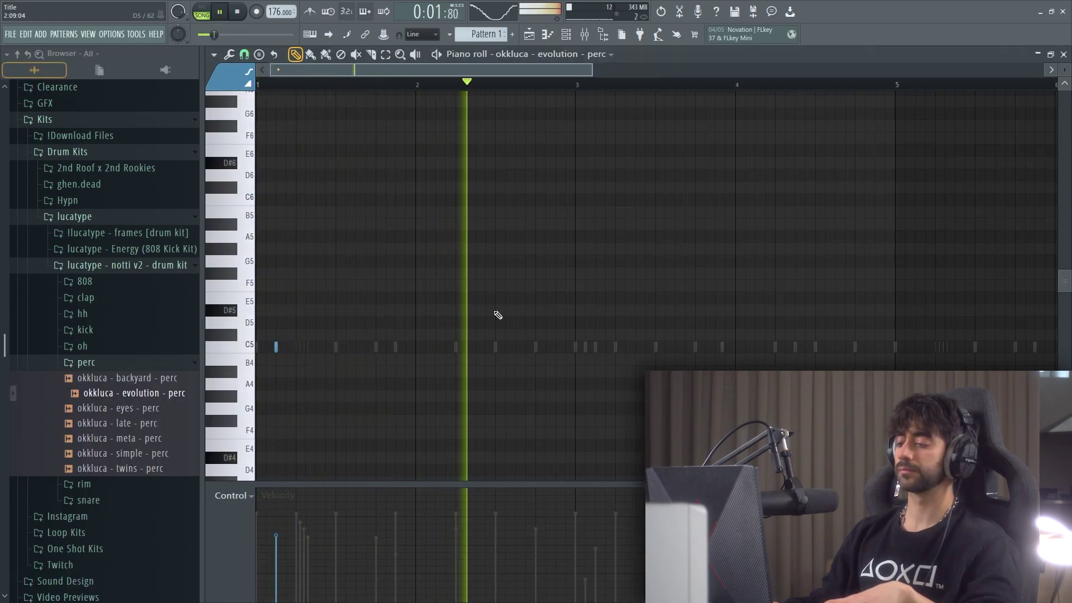
key(space)
key(space)
drag(297, 484, 311, 420)
key(space)
click(276, 510)
key(space)
key(space)
drag(276, 347, 315, 347)
key(space)
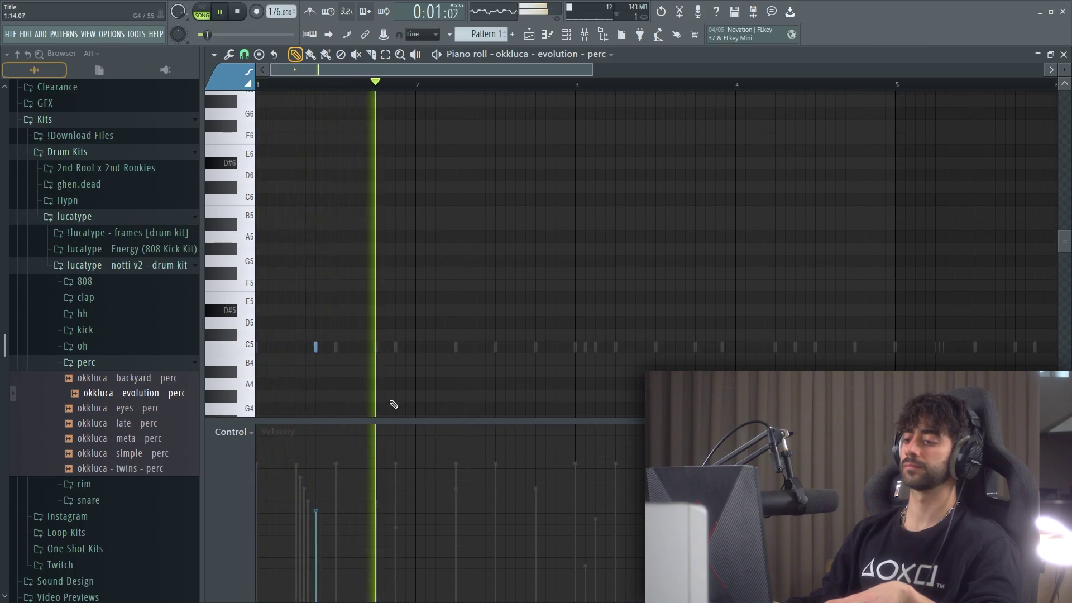
Add a second okkluca - evolution - perc hit on step 13 of bar 1
key(space)
key(space)
click(374, 346)
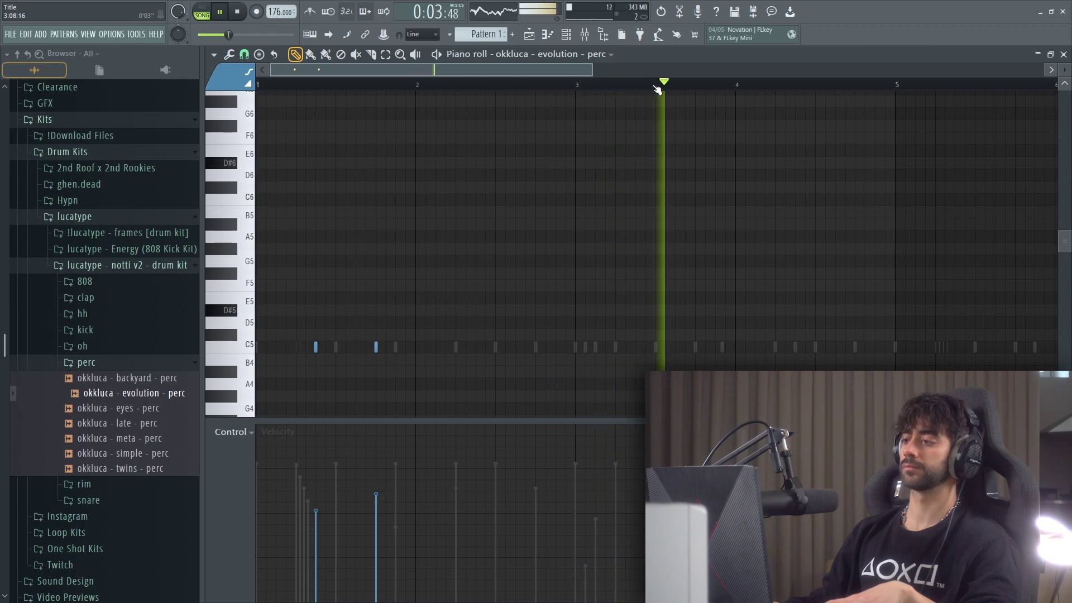
Delete the perc hits at the end of bar 5 and early in bar 6, and place a new C5 hit in bar 6
scroll(741, 82, up, 2)
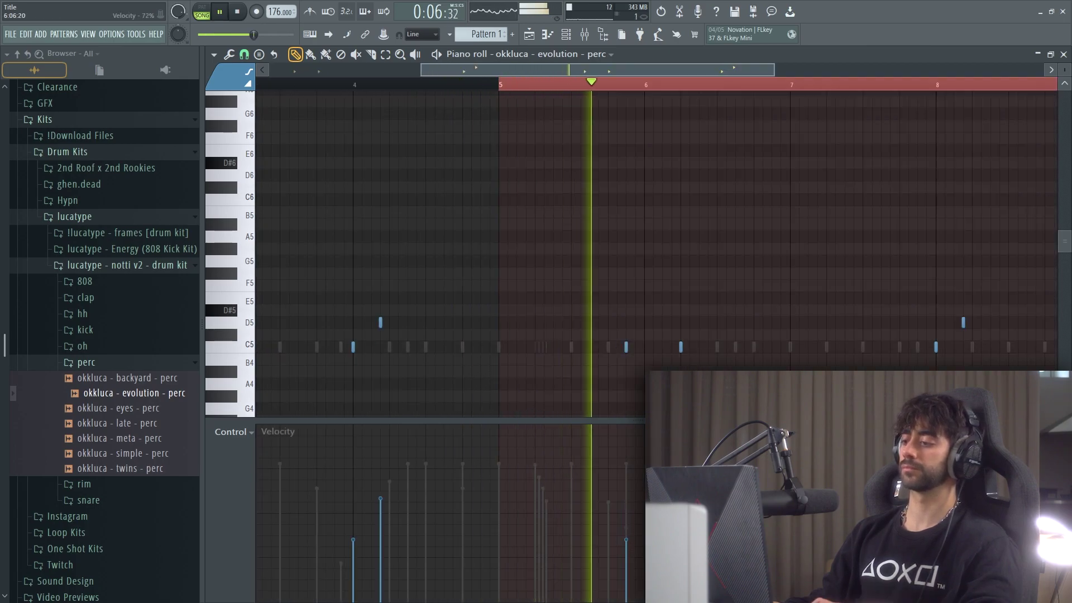
right_click(681, 348)
right_click(626, 348)
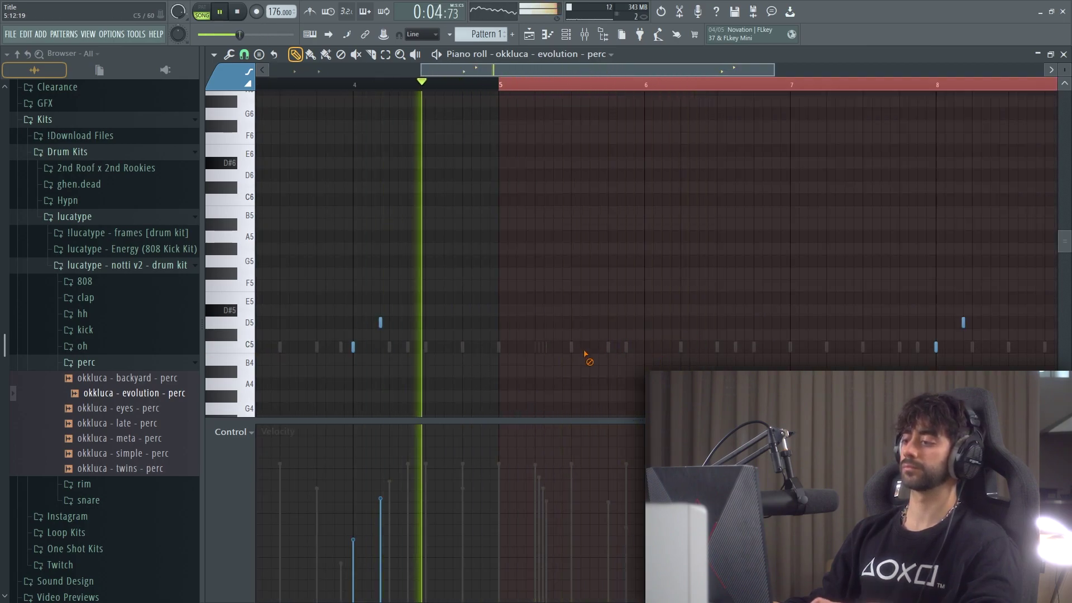
click(700, 349)
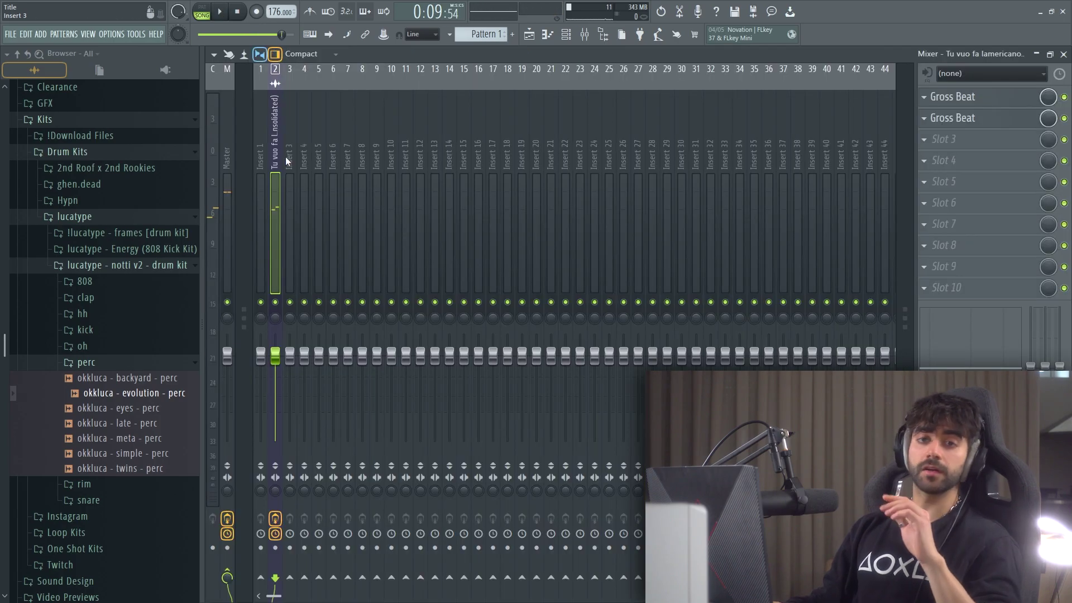
Load Cableguys Kickstart in effect slot 3 of the consolidated sample's mixer track and choose its second ducking curve
click(957, 144)
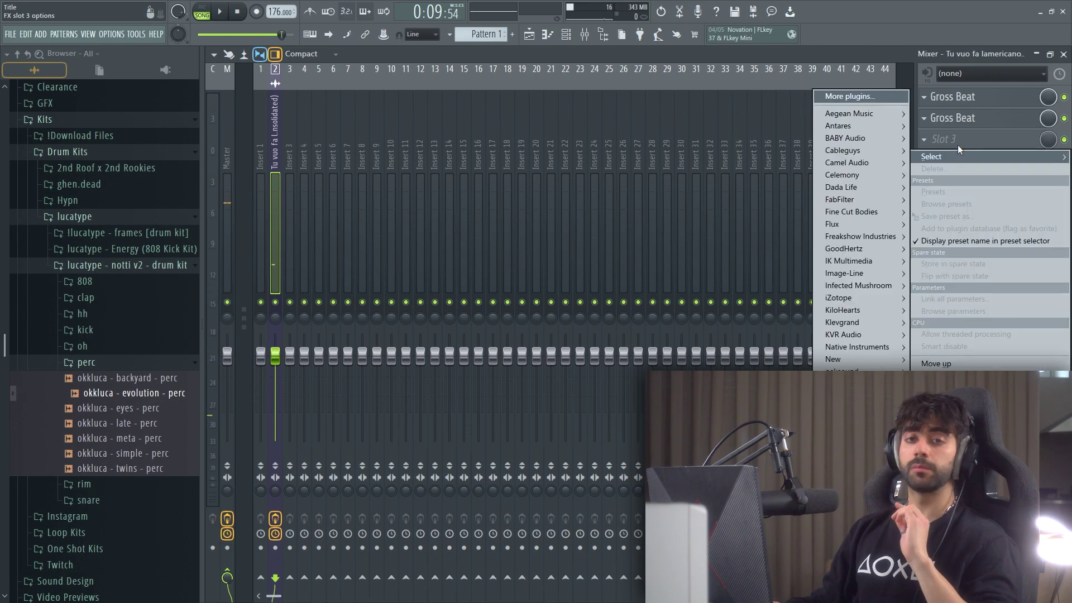
mouse_move(884, 148)
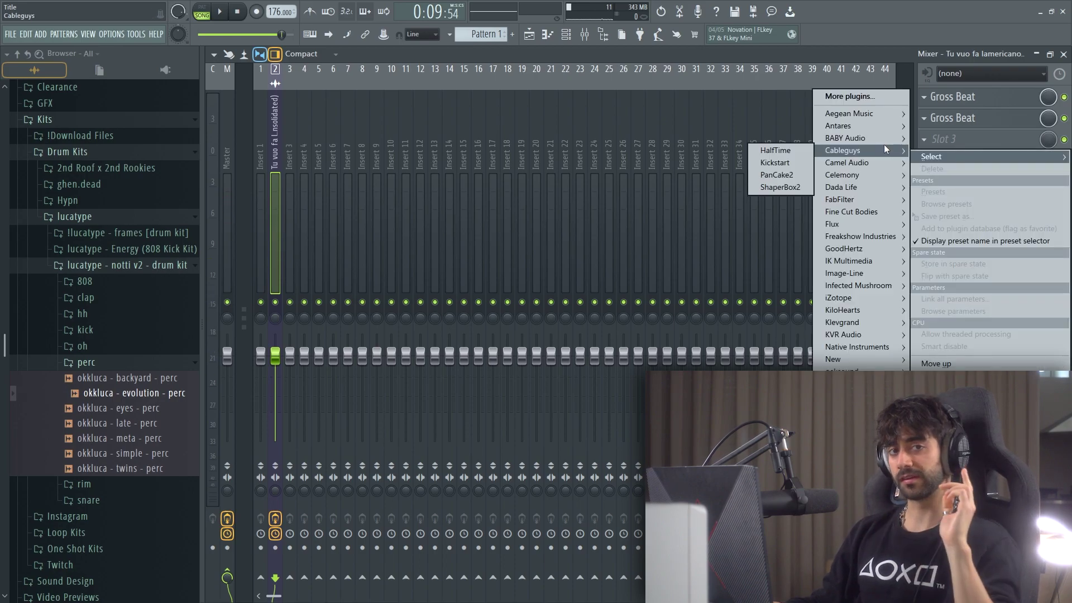
click(786, 162)
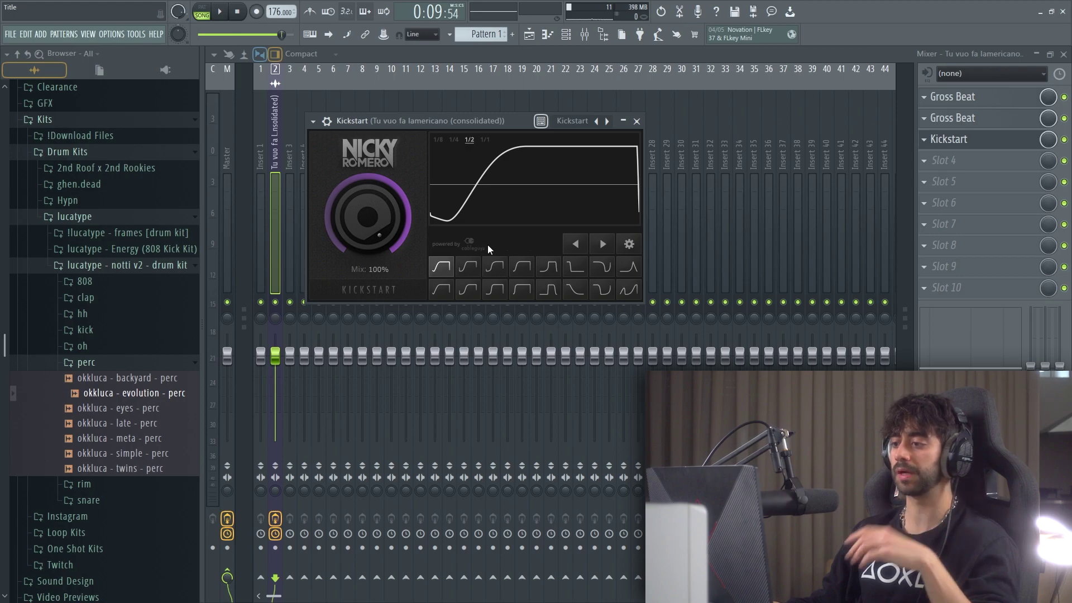
click(469, 266)
Play the beat to hear how Kickstart's ducking affects the sample
key(space)
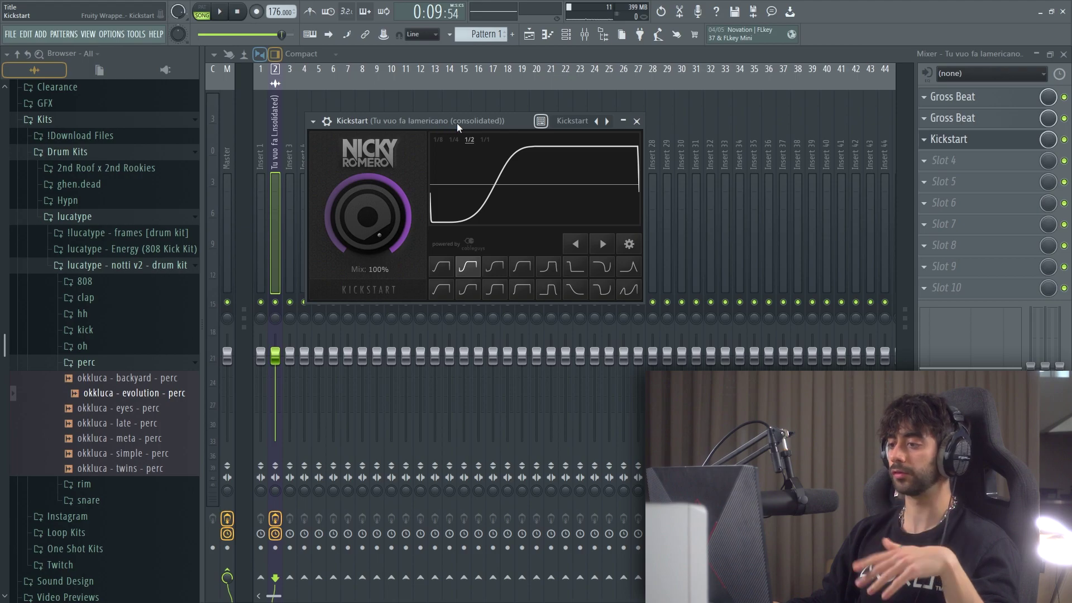
key(space)
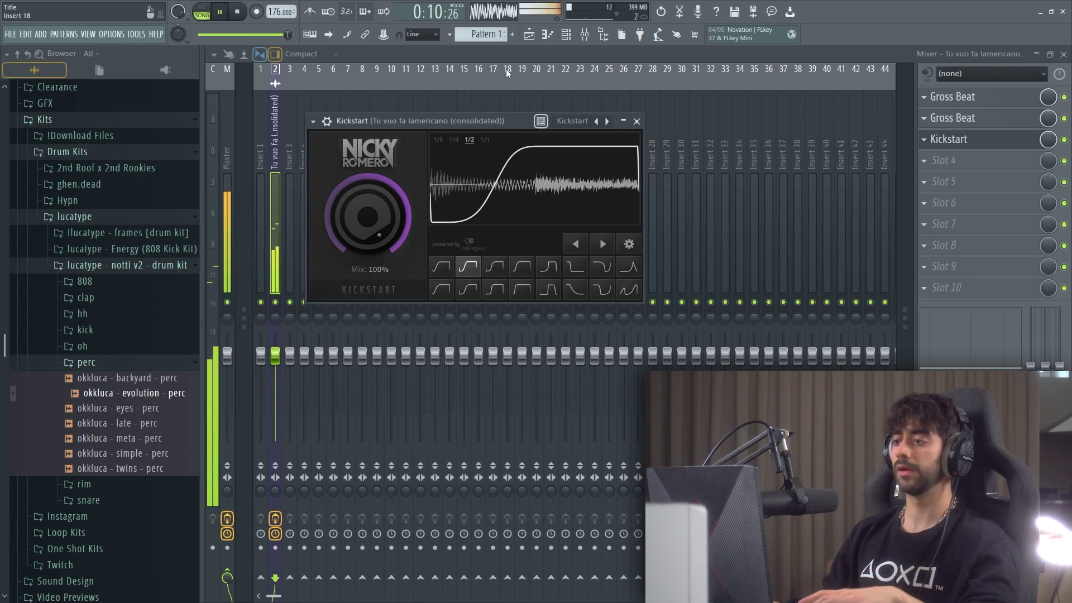
key(space)
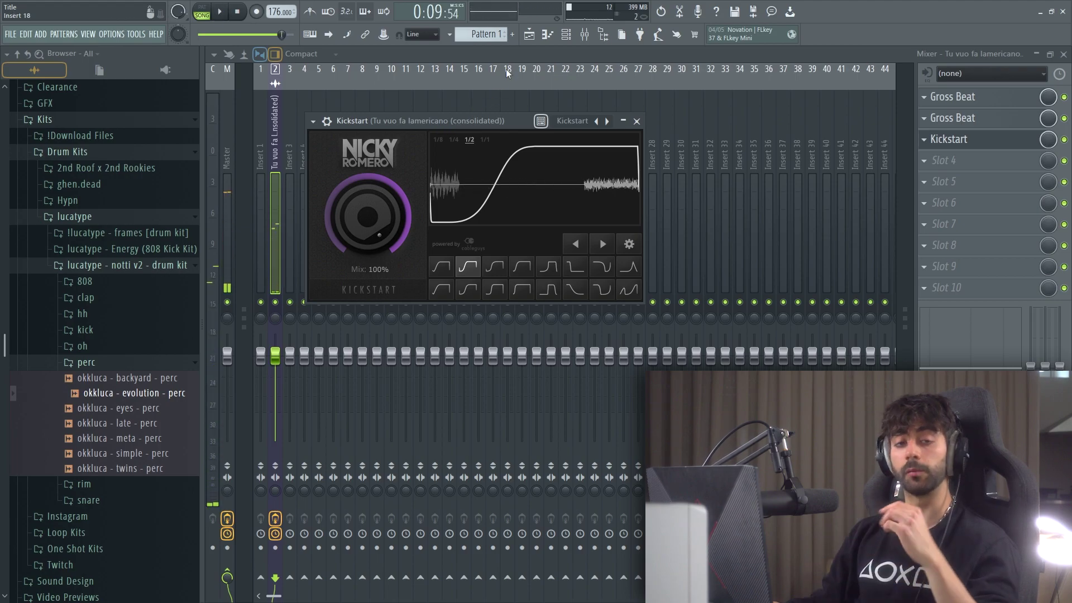
key(space)
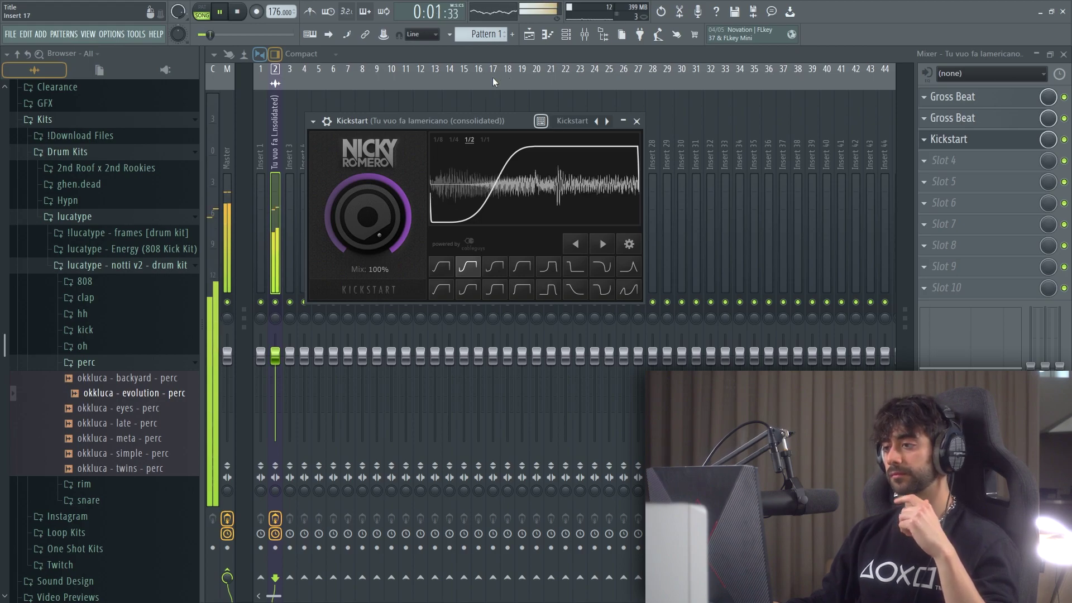
click(565, 38)
click(562, 38)
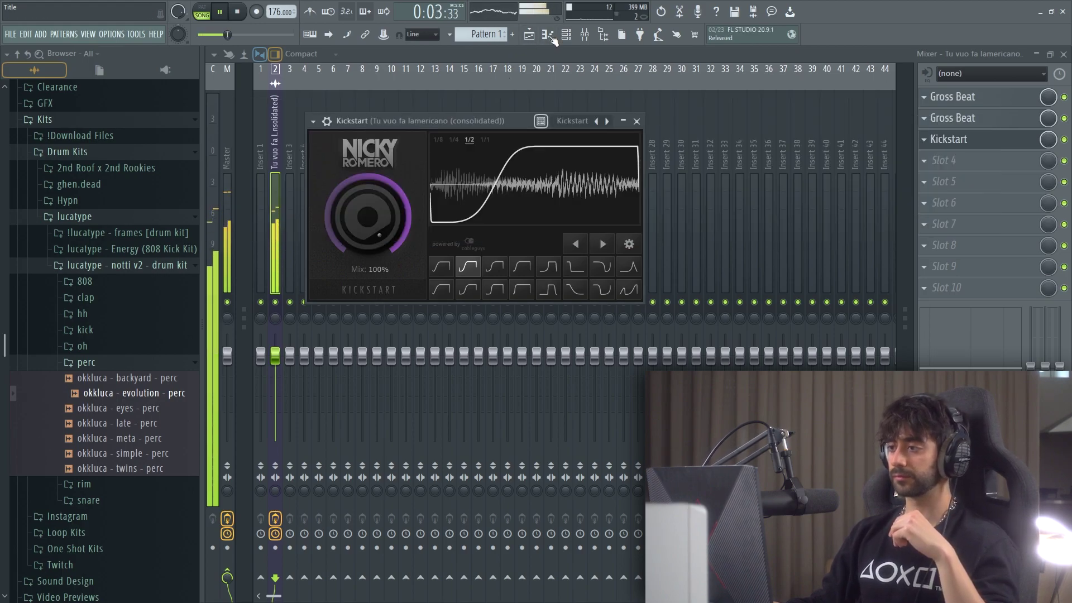
click(565, 36)
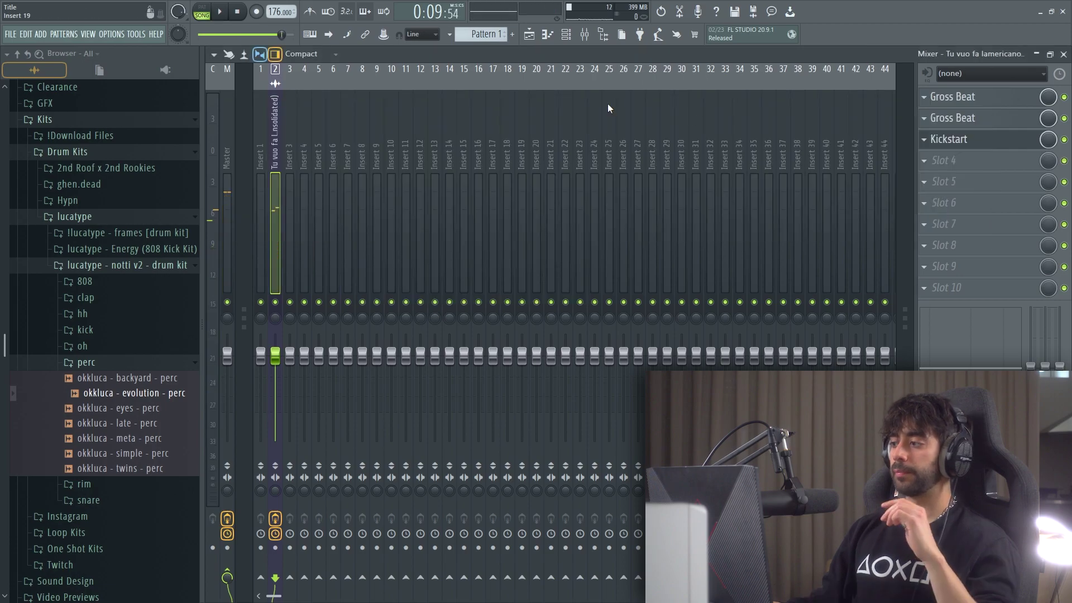
Load FabFilter Pro-Q 3 in effect slot 4, cut the sample's low end and slightly boost its high end
click(958, 160)
mouse_move(843, 200)
click(782, 277)
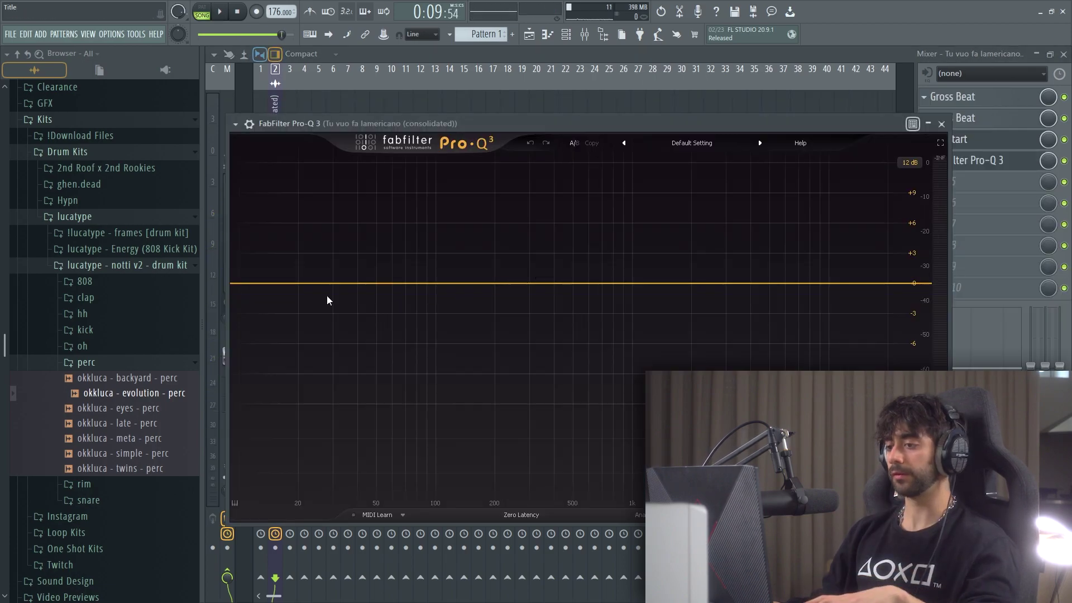
key(space)
double_click(258, 282)
drag(259, 283, 470, 286)
drag(782, 283, 799, 246)
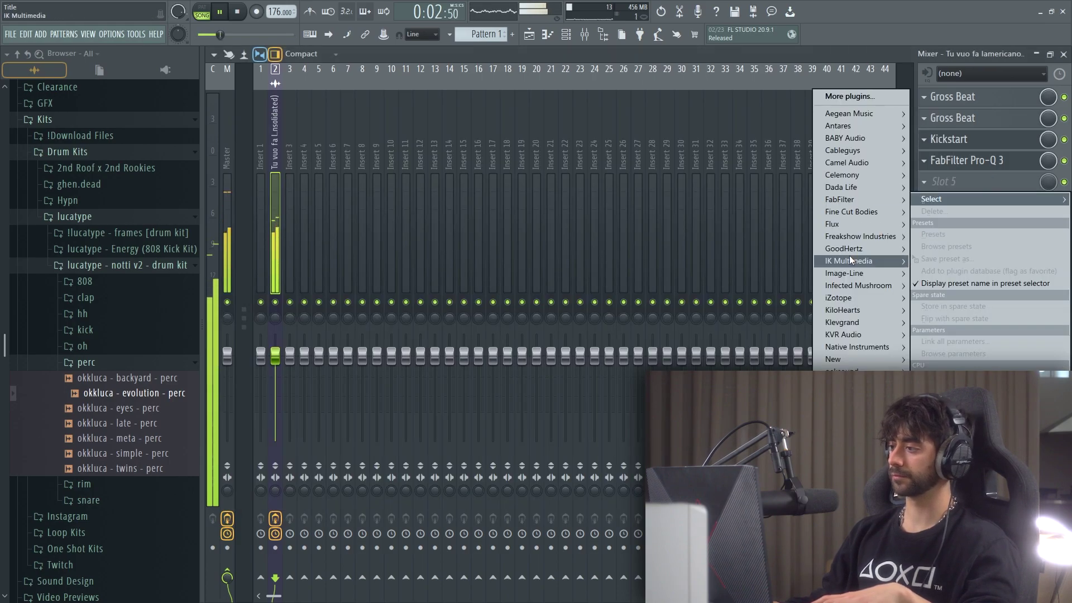
Load FabFilter Pro-R in effect slot 5, set Space to about 1.72 s, and adjust its mix, stereo width and character
mouse_move(845, 199)
click(778, 287)
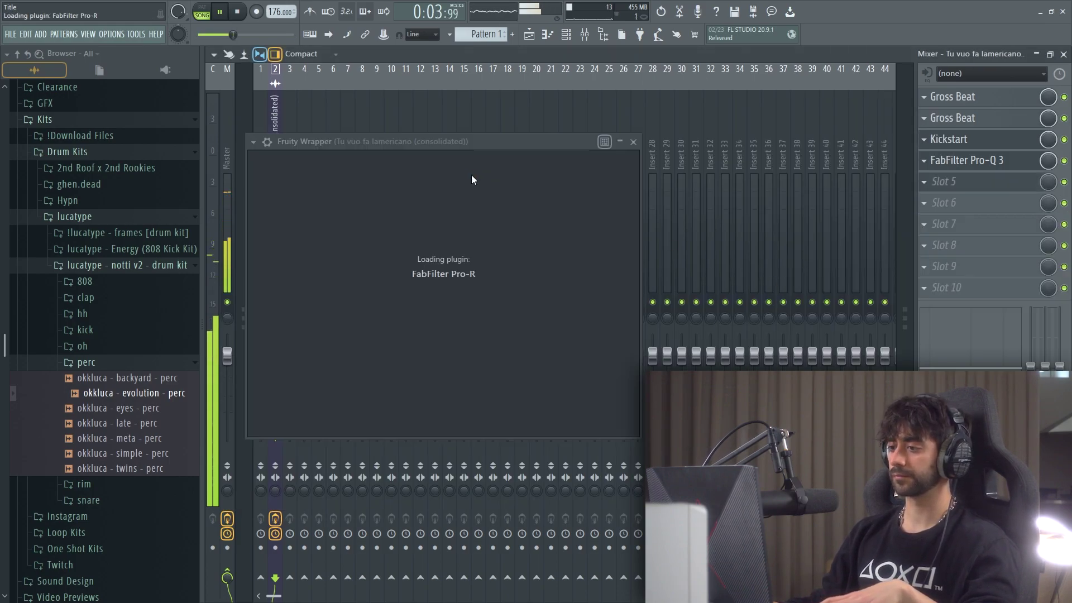
scroll(490, 231, down, 6)
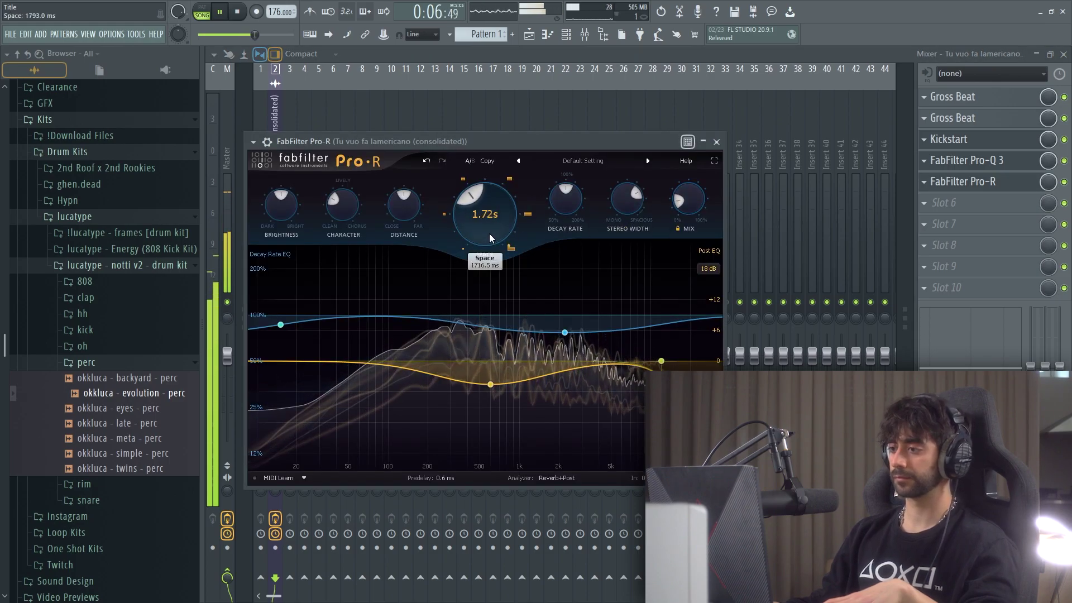
drag(625, 216, 641, 182)
drag(340, 222, 340, 230)
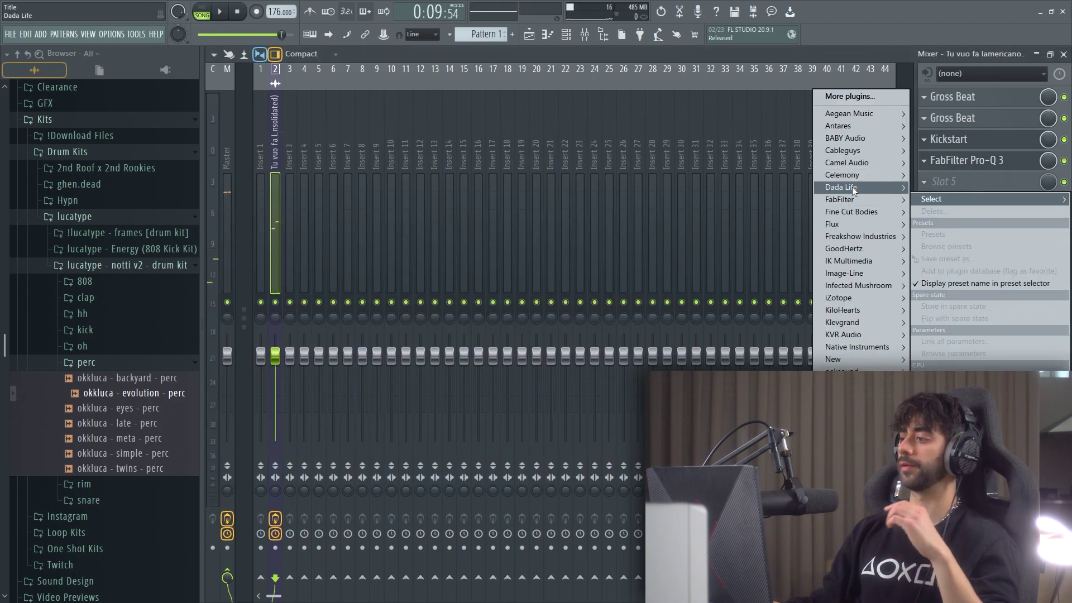
Insert FabFilter Saturn 2 in effect slot 5 ahead of Pro-R and split it into three bands, with the upper crossover at about 3309 Hz
mouse_move(850, 196)
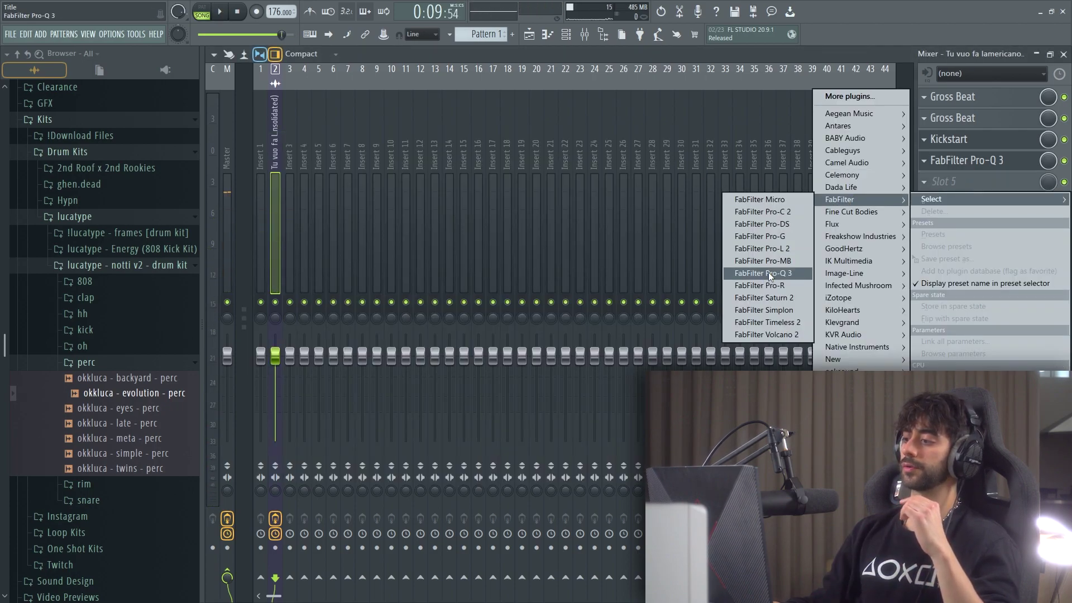
click(769, 293)
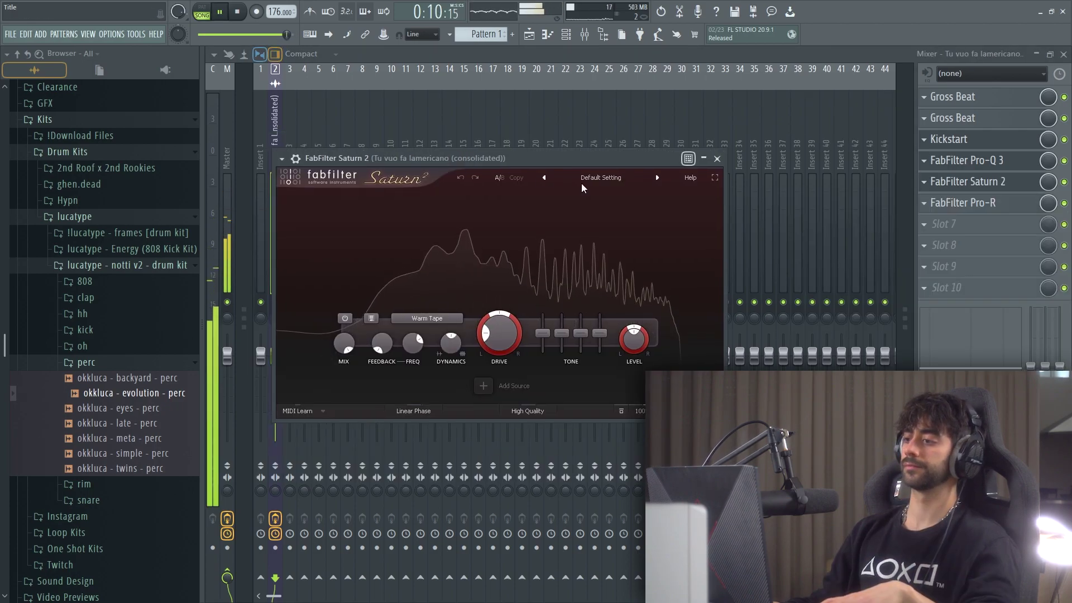
click(434, 195)
click(600, 232)
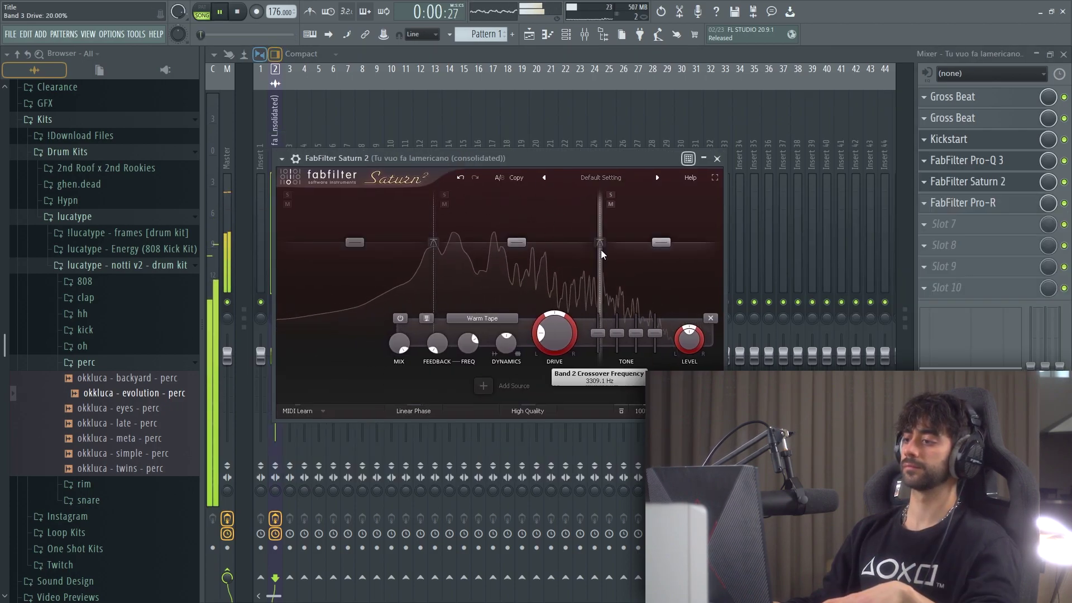
Apply the Dynamic Warm Transformer bM preset to Saturn 2, adjust its drive and slightly raise the two highest tone bands
click(619, 177)
mouse_move(575, 188)
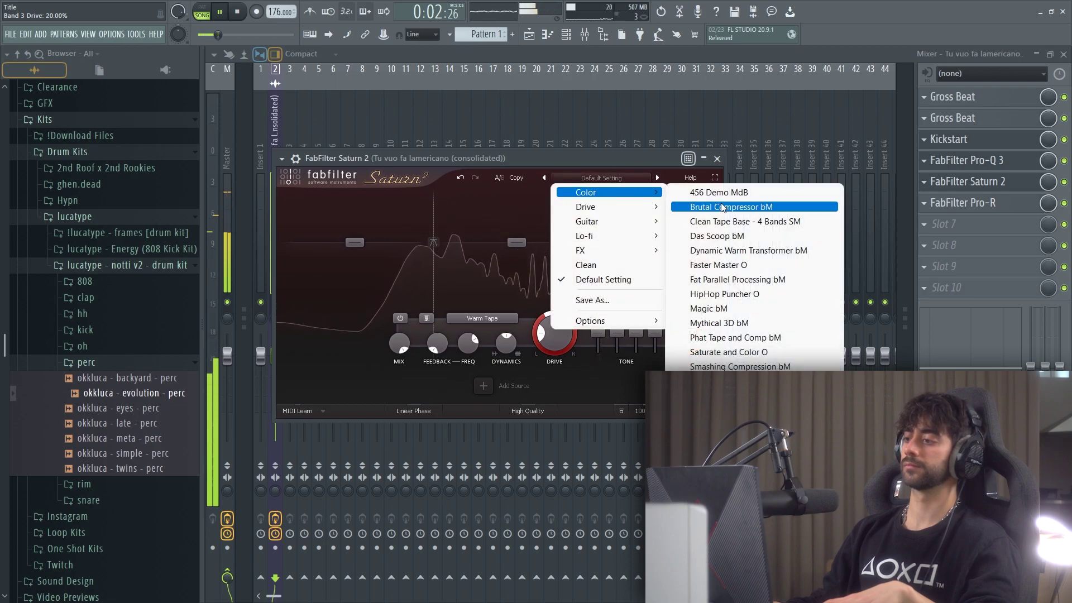
click(720, 206)
click(657, 178)
click(657, 178)
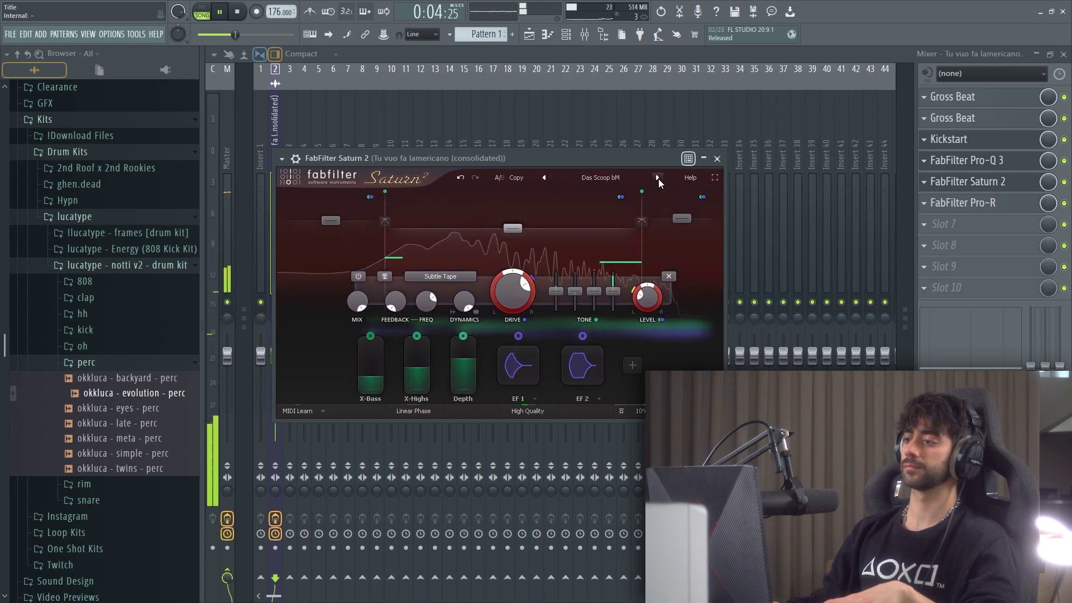
click(657, 178)
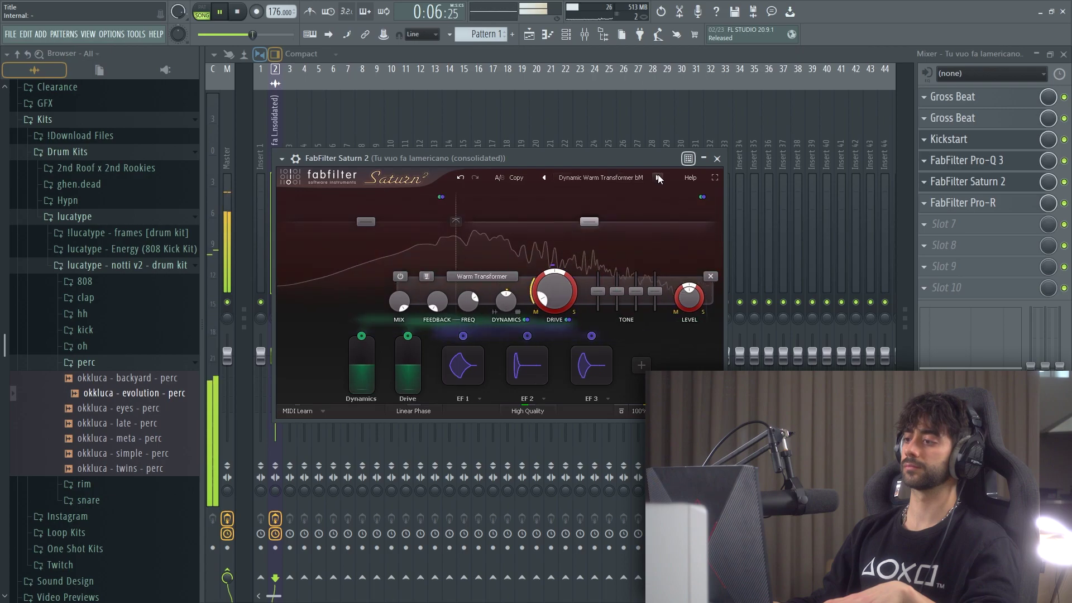
drag(565, 264, 565, 277)
drag(655, 291, 655, 288)
drag(636, 292, 636, 289)
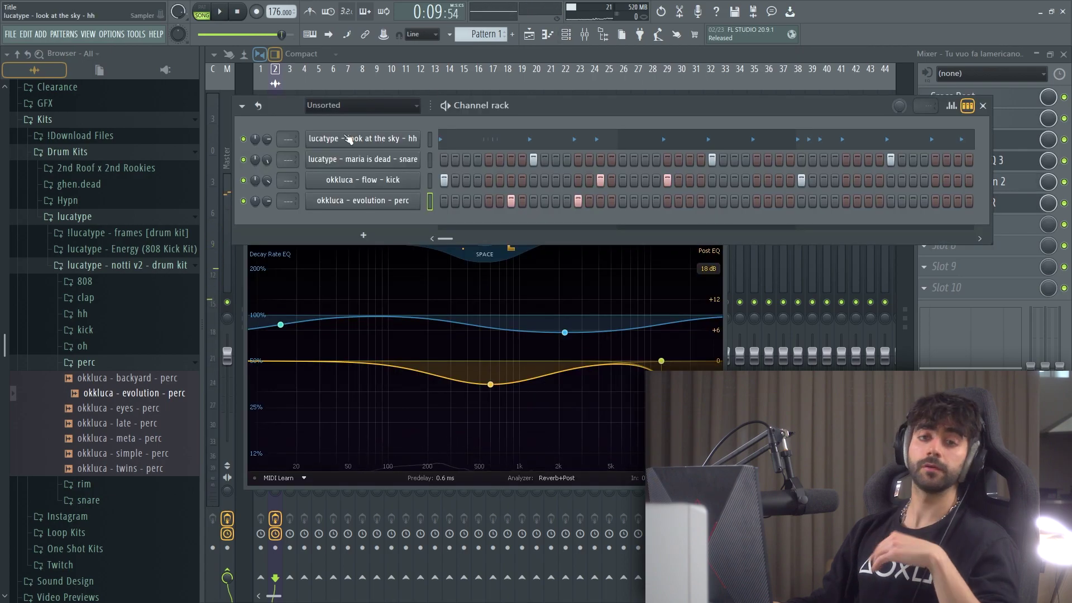
Audition the kit's 808 samples, add "okkluca - don't fall in love - 808" as a new channel and copy the kick's pattern to it
click(84, 281)
key(space)
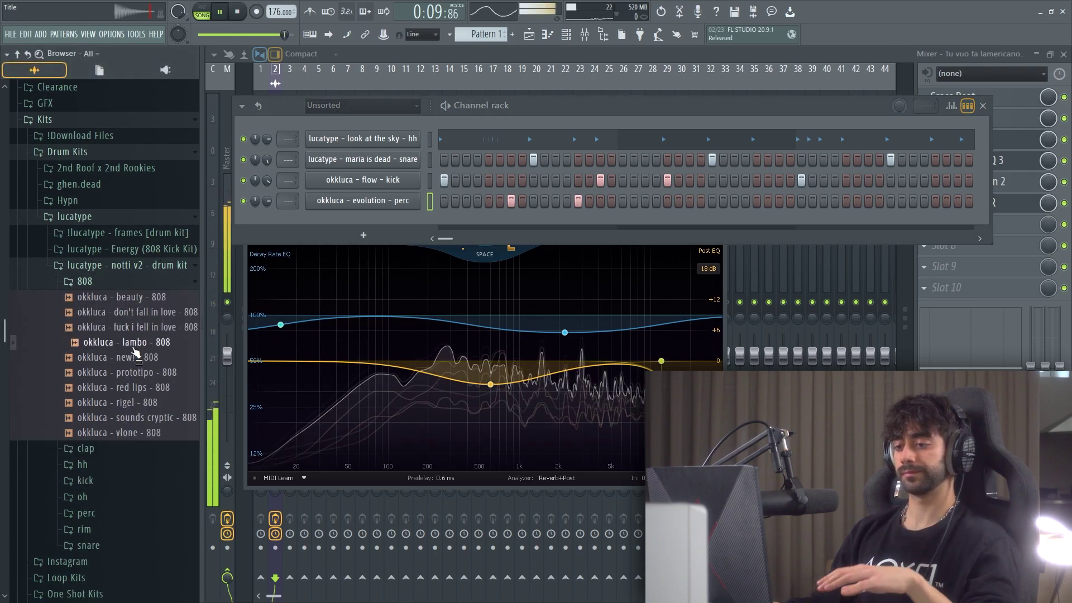
click(135, 310)
drag(136, 306, 402, 223)
key(space)
Transpose the 808's notes in the piano roll to B5 in bars 1 to 4 and F#5 in bars 5 and 6
right_click(400, 224)
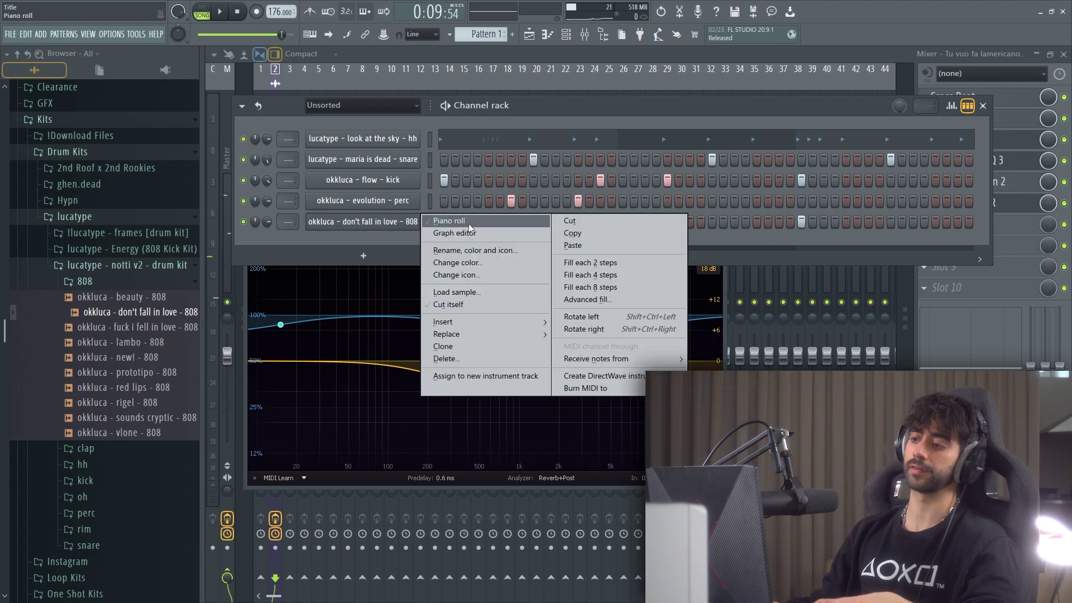
click(468, 222)
drag(485, 80, 391, 78)
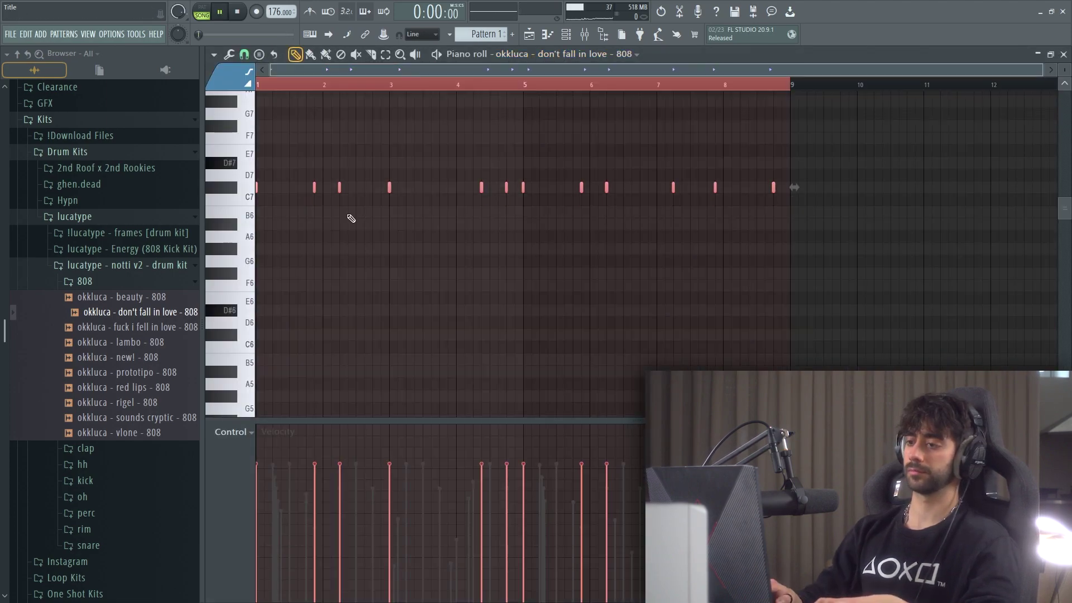
key(space)
key(shift+Down)
key(shift+Up)
key(shift+Up)
key(space)
key(space)
key(shift+Down)
key(shift+Down)
key(space)
Retune the last three 808 notes in bars 7 and 8 by ear and lower them an octave
key(shift+Down)
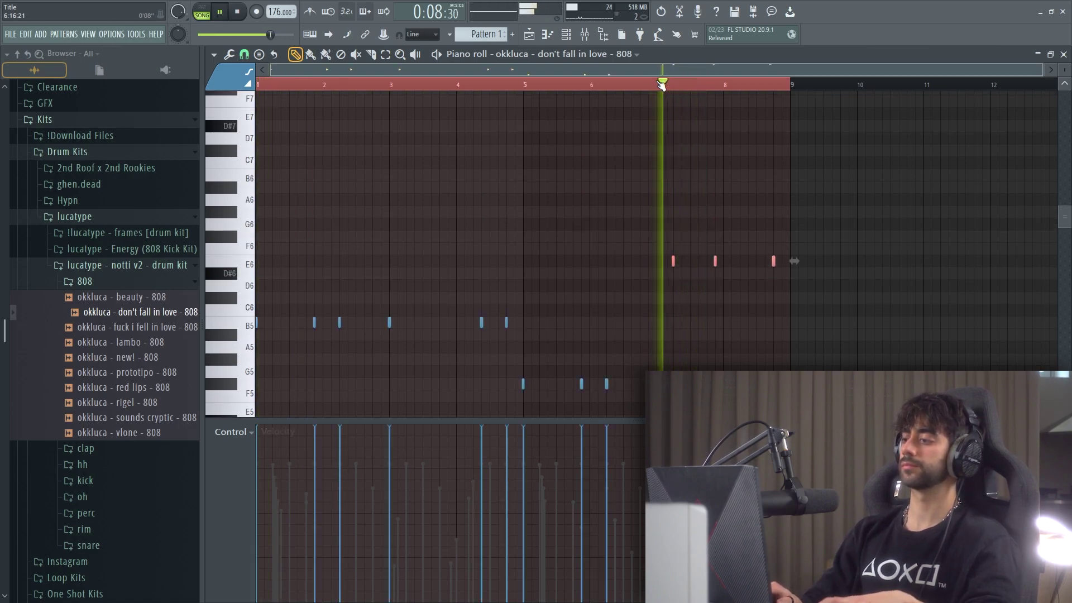
key(shift+Up)
click(661, 84)
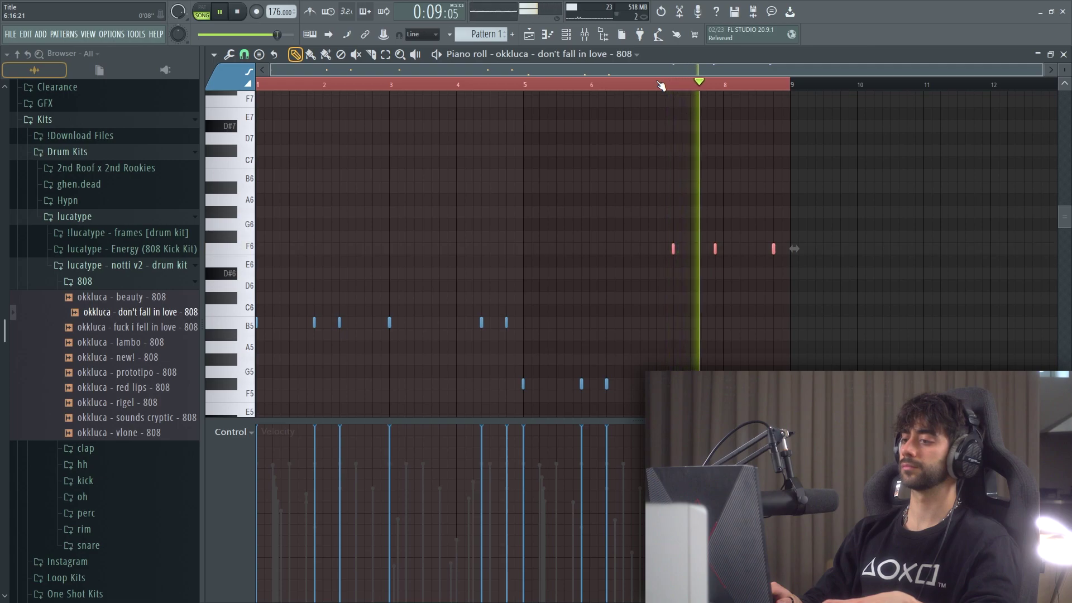
key(ctrl+Down)
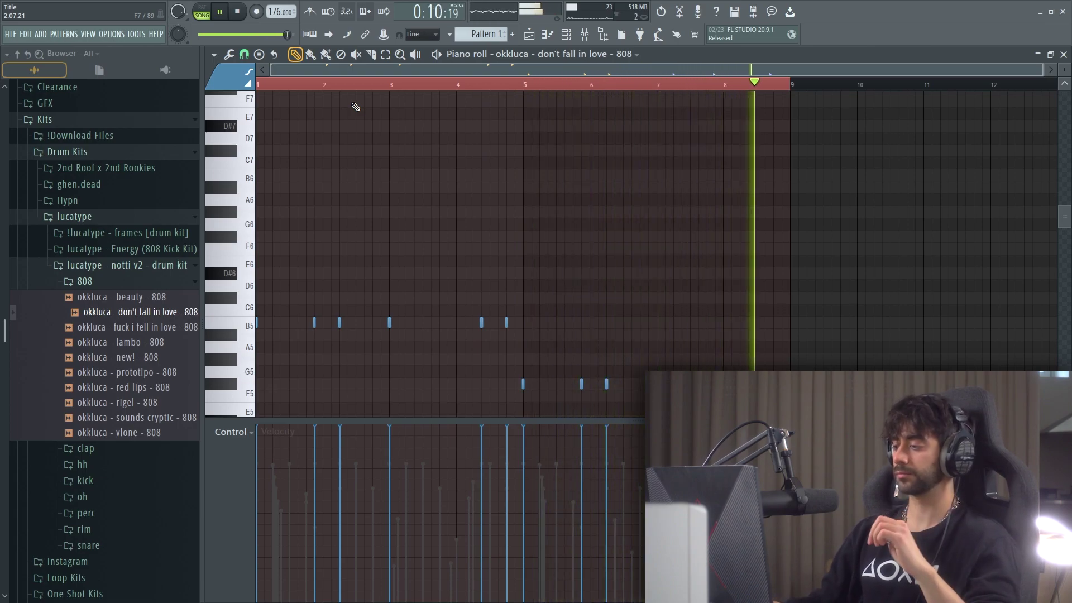
Play the beat from the start to check the retuned 808 pattern
click(571, 34)
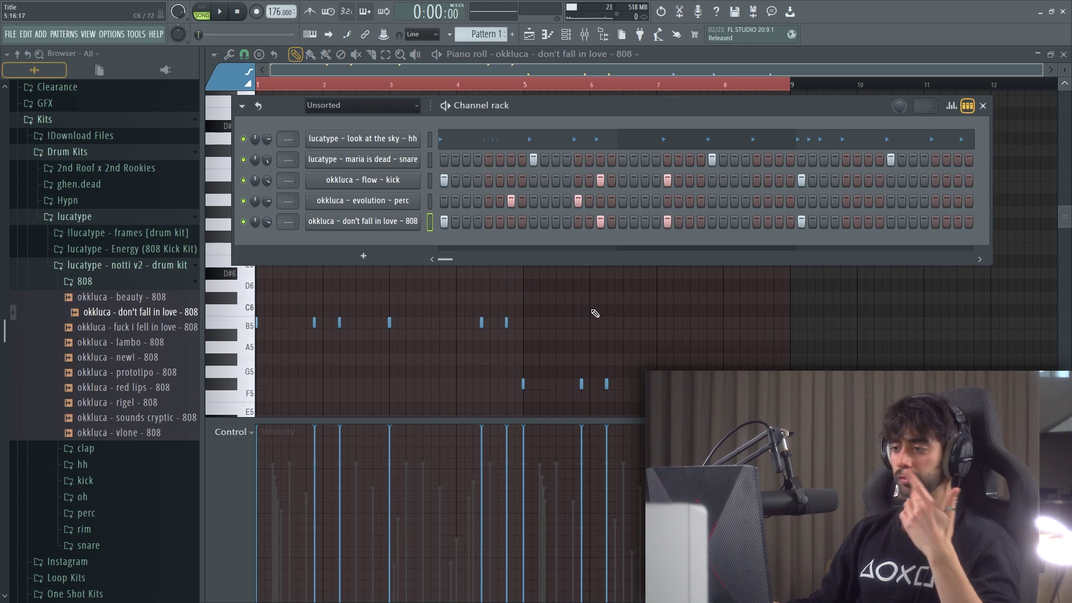
key(F6)
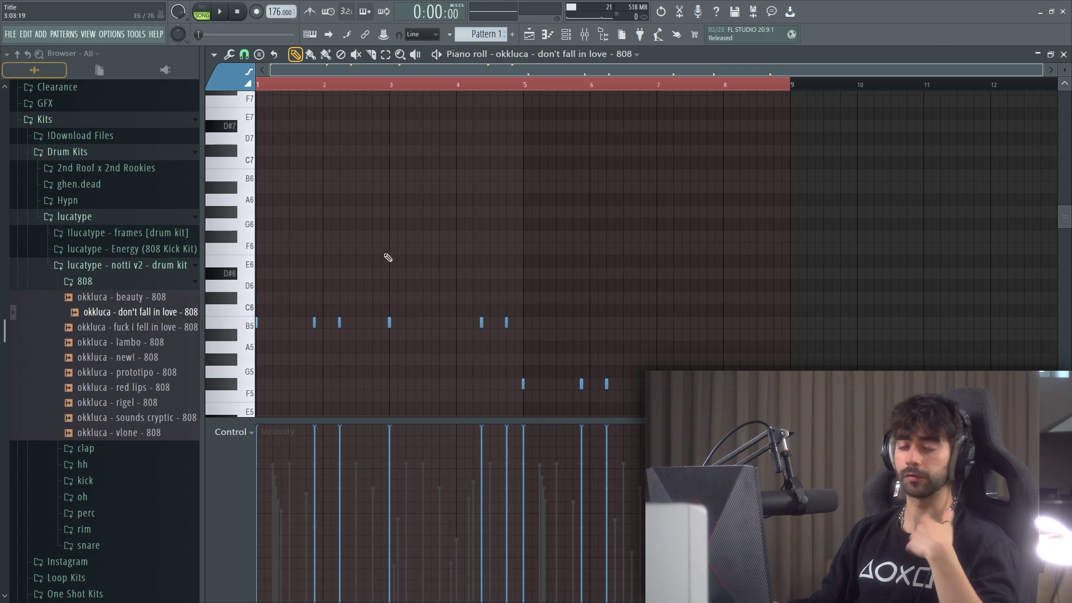
key(space)
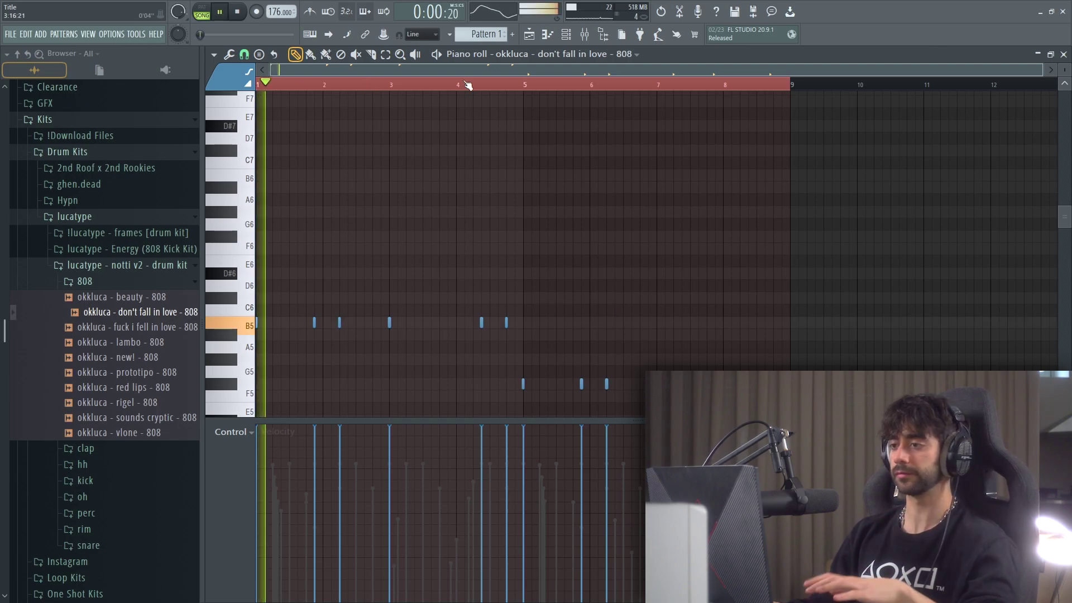
Route the kick to mixer insert 10 and the 808 to insert 11, with Fruity Limiter in COMP mode and sidechain 1 on the 808
key(F6)
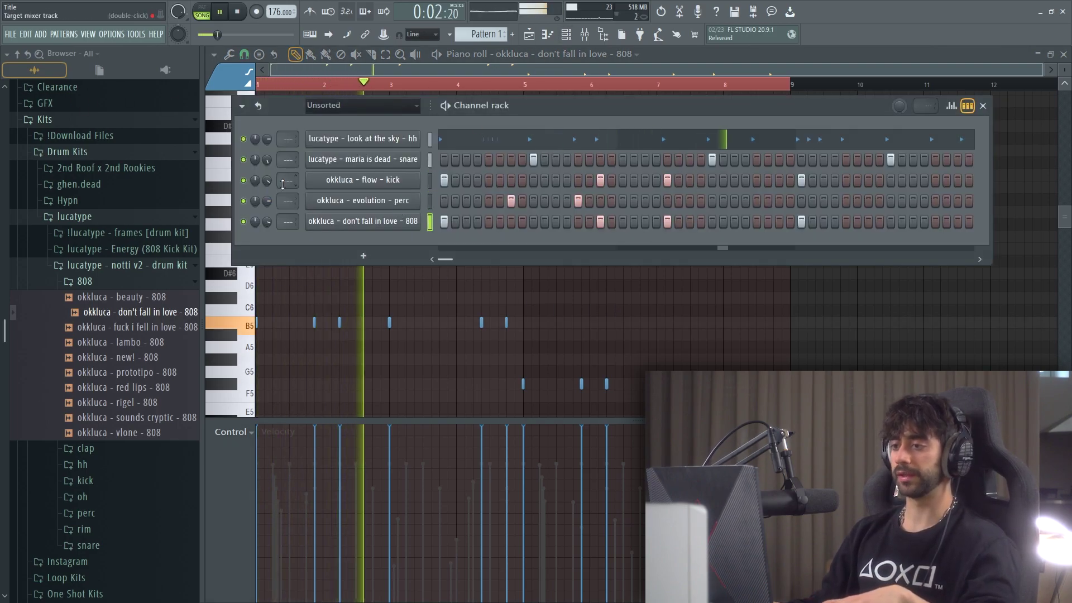
key(space)
key(F9)
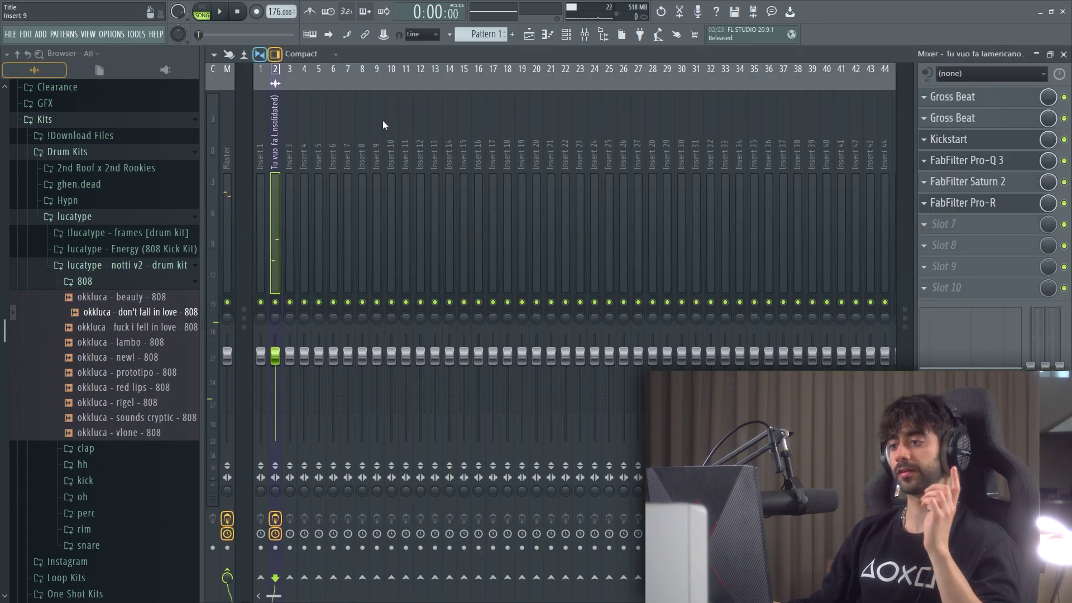
click(393, 122)
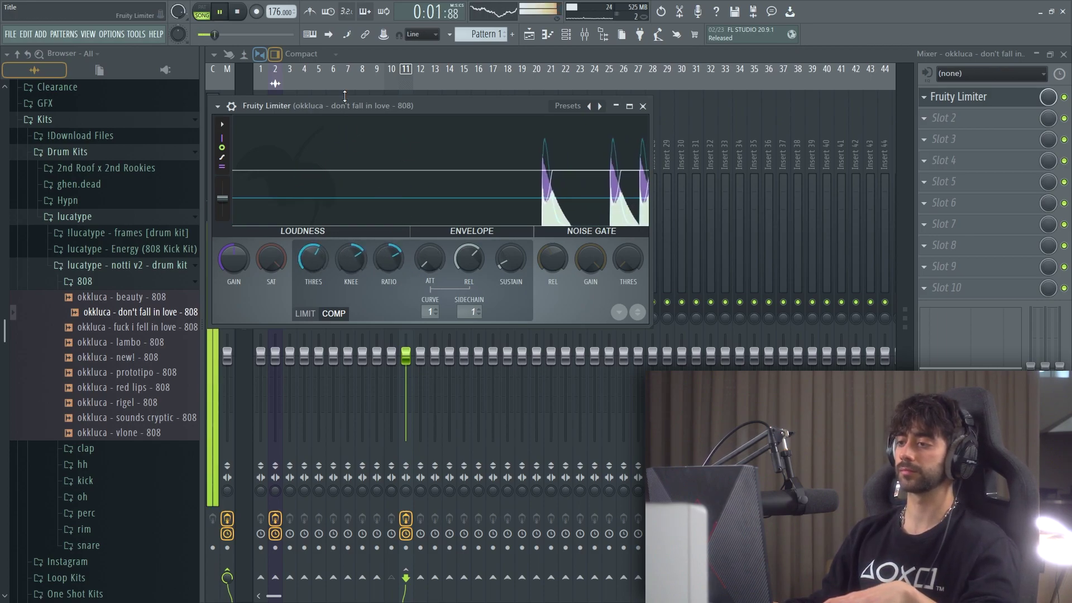
click(983, 98)
Load Sausage Fattener in effect slot 2 of the 808's mixer track and set Color to 23%
click(949, 118)
mouse_move(859, 187)
click(793, 188)
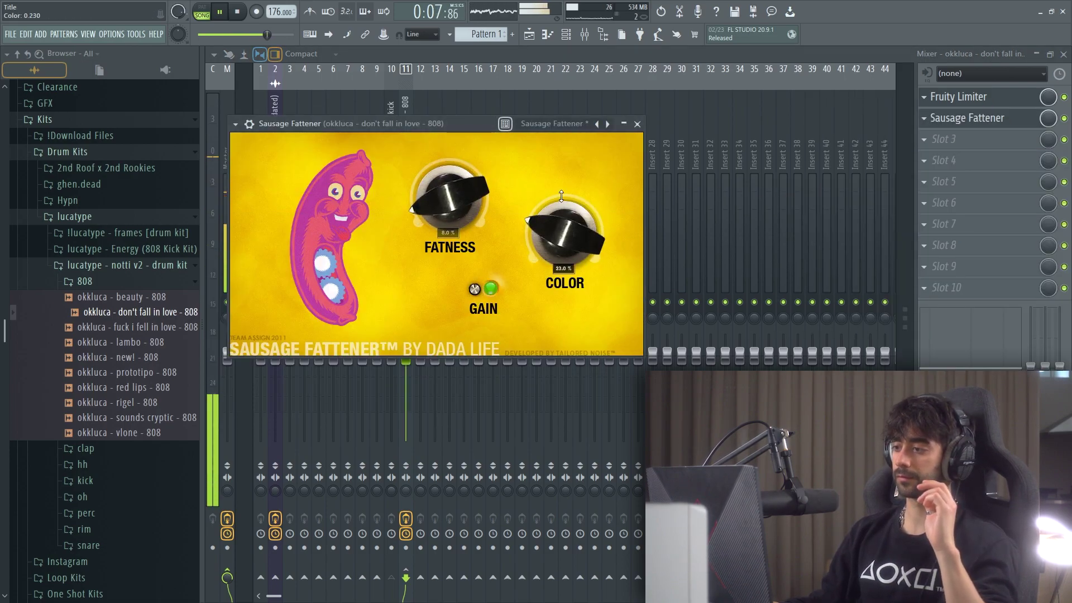
click(638, 122)
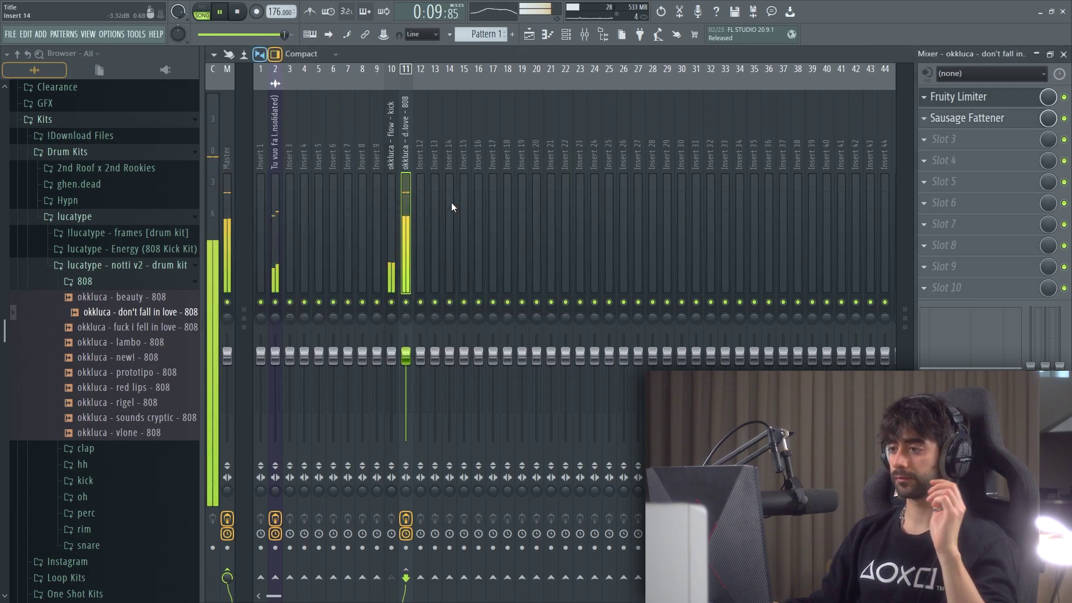
Play the arrangement in the playlist to hear the processed 808 with the sample
click(528, 34)
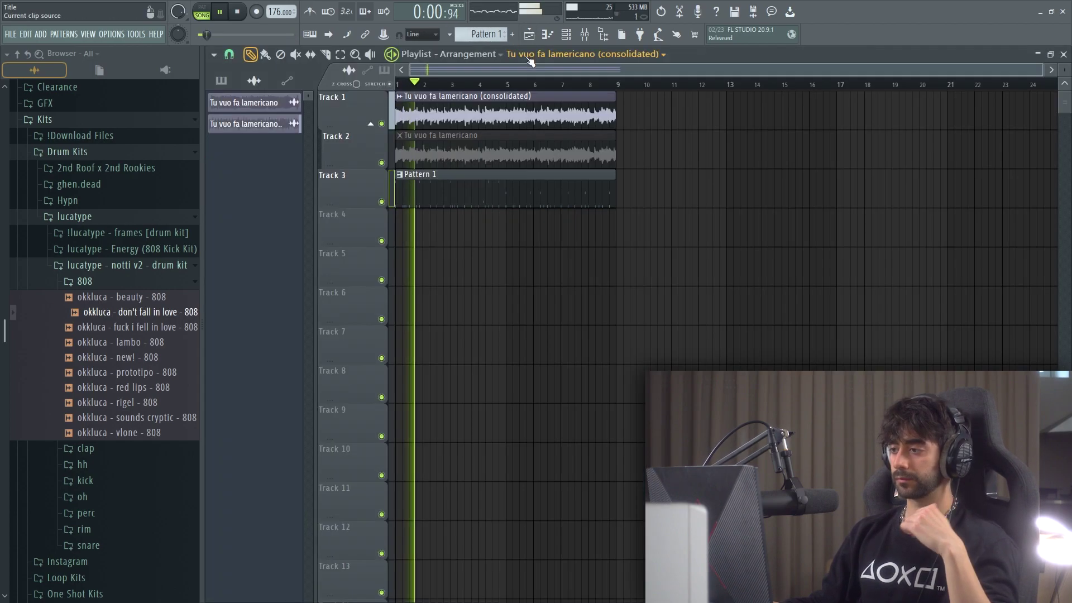
scroll(457, 84, down, 2)
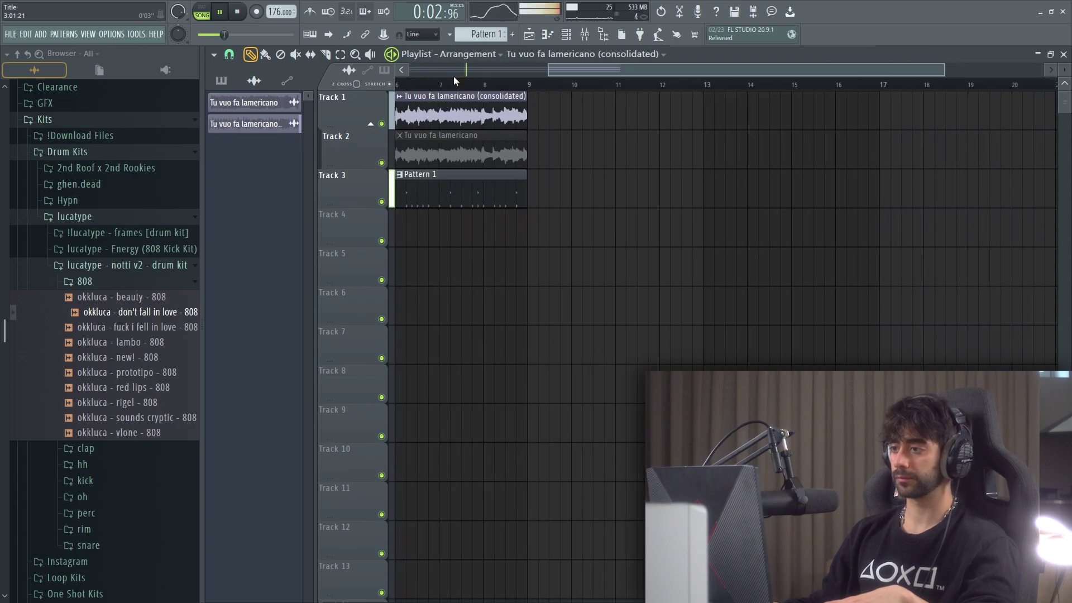
key(space)
Set the consolidated sample's pitch shift to +600 cents and transpose all 808 notes down two semitones to A5 and E5
click(467, 96)
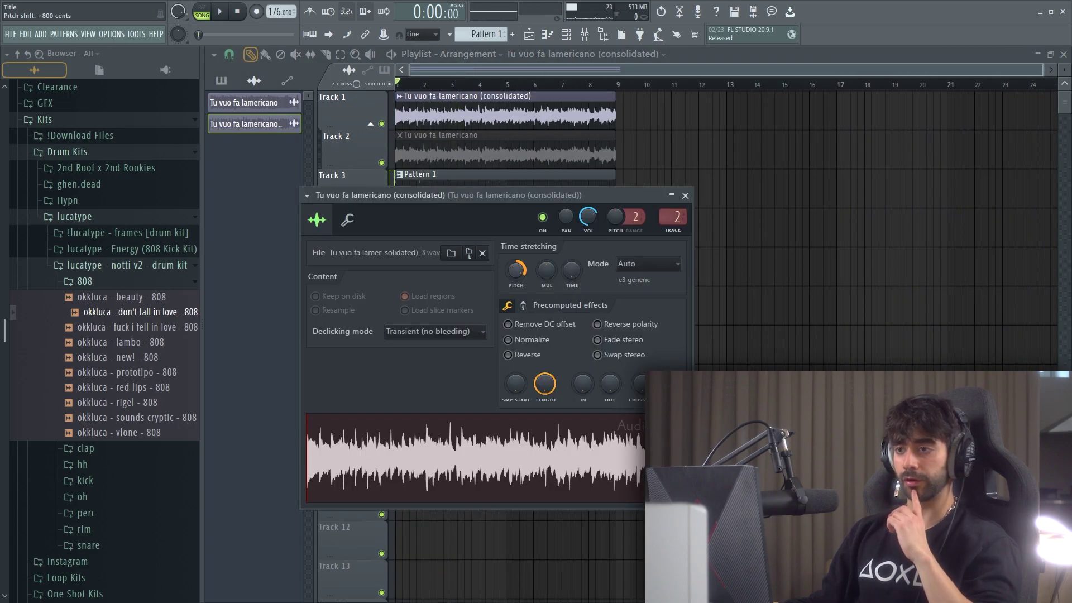
key(F7)
key(space)
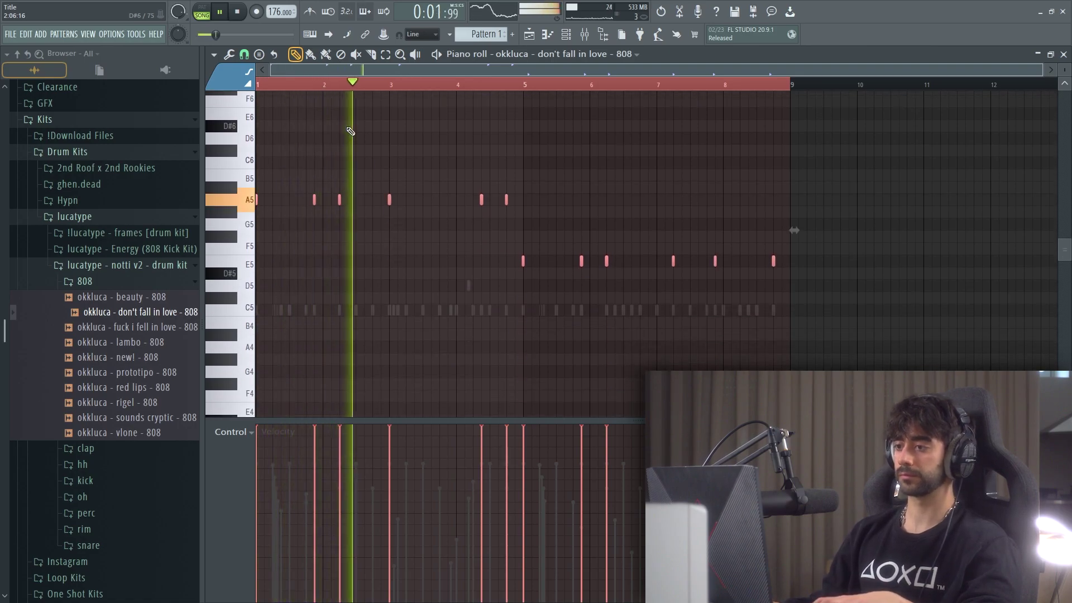
key(space)
key(F7)
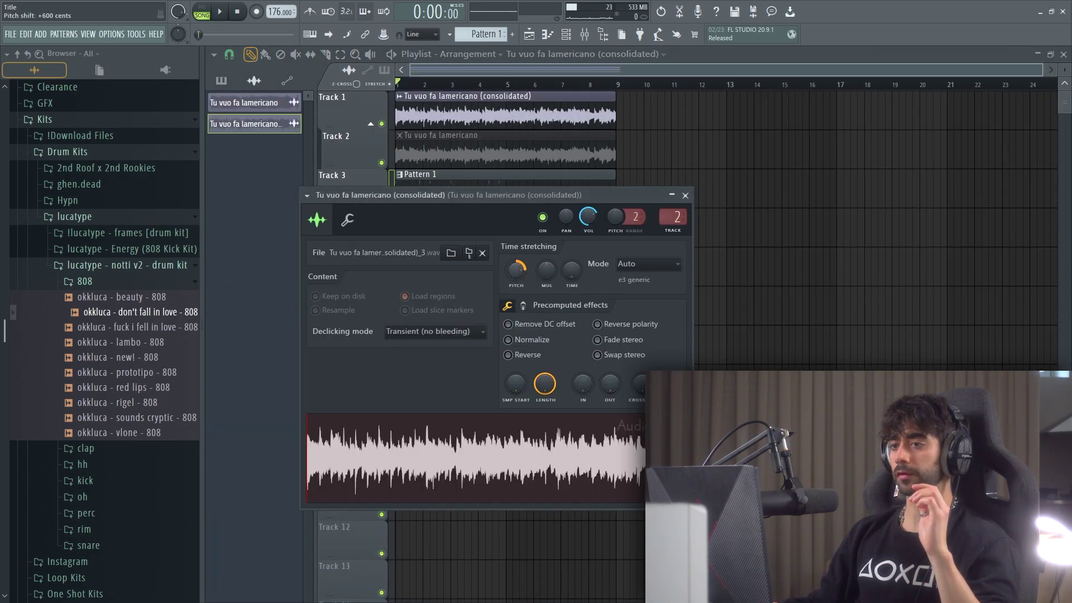
click(685, 195)
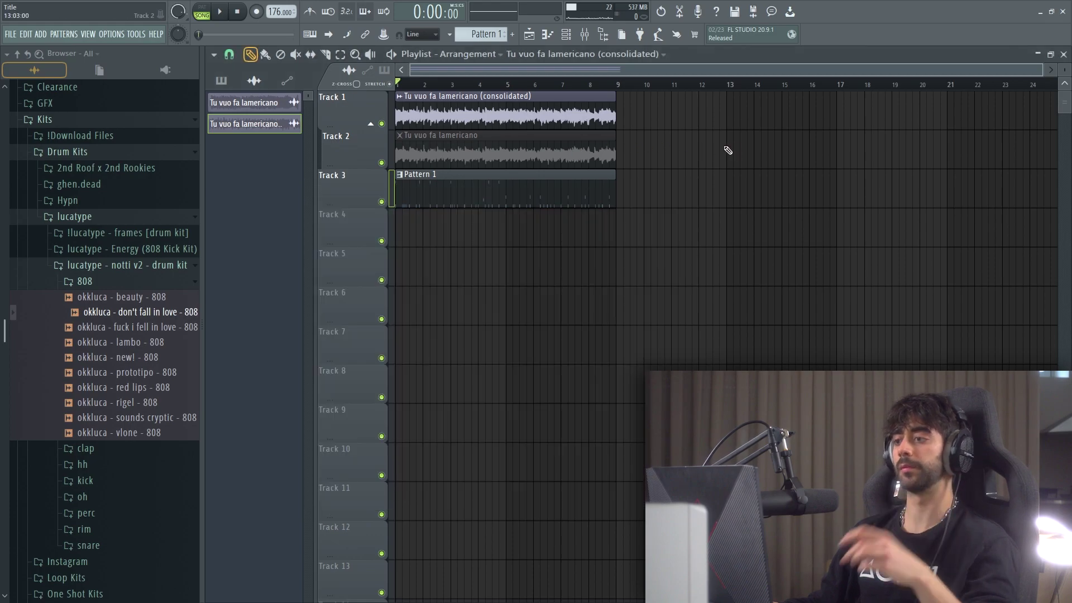
Play the beat at the new pitch and show all channels in the channel rack
scroll(456, 85, up, 2)
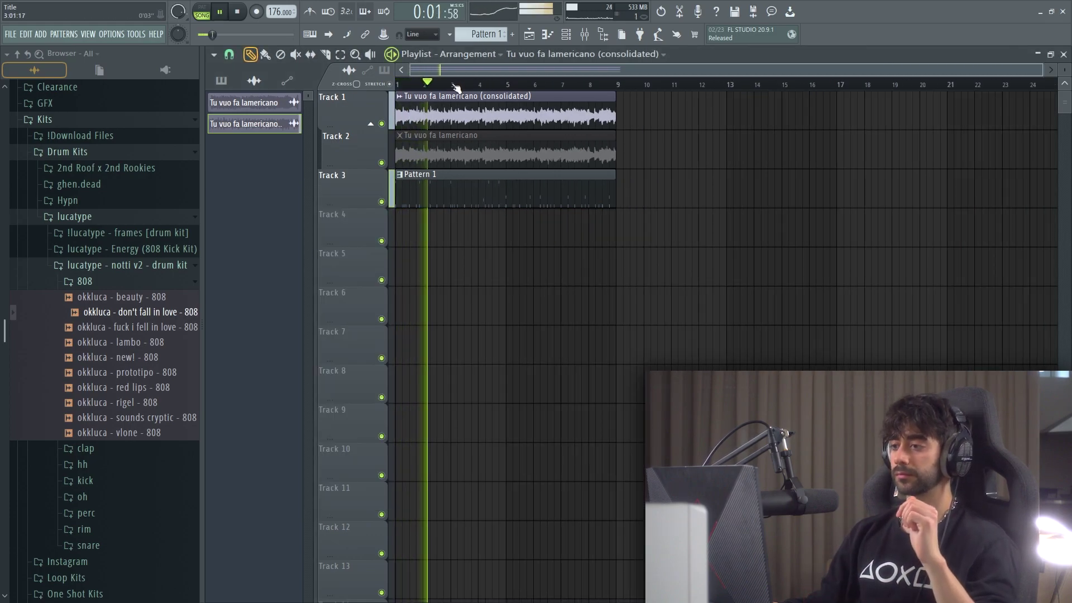
scroll(457, 85, down, 3)
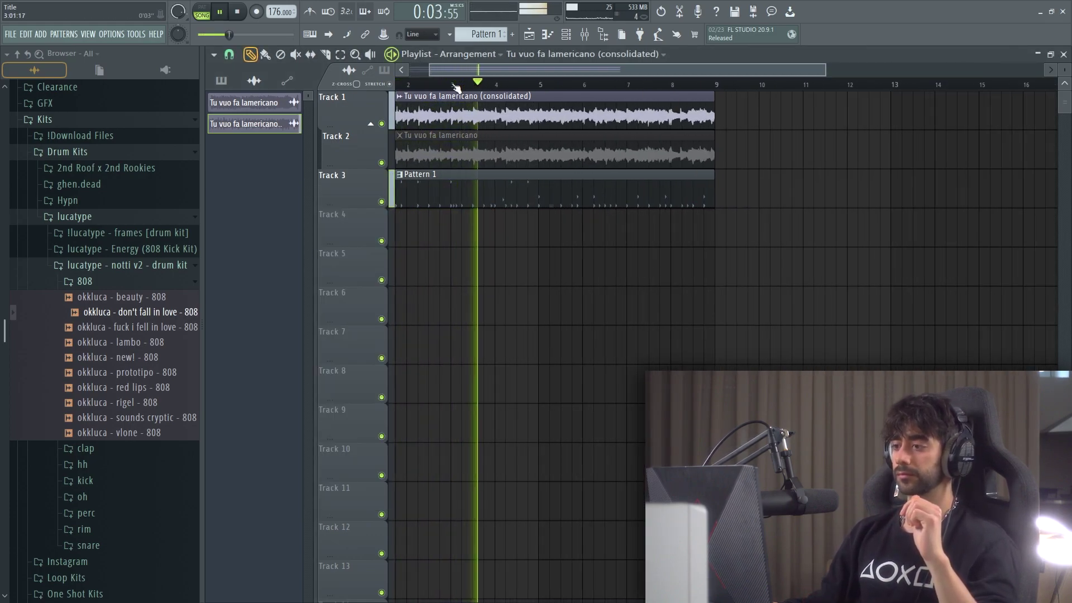
scroll(456, 87, up, 2)
key(F6)
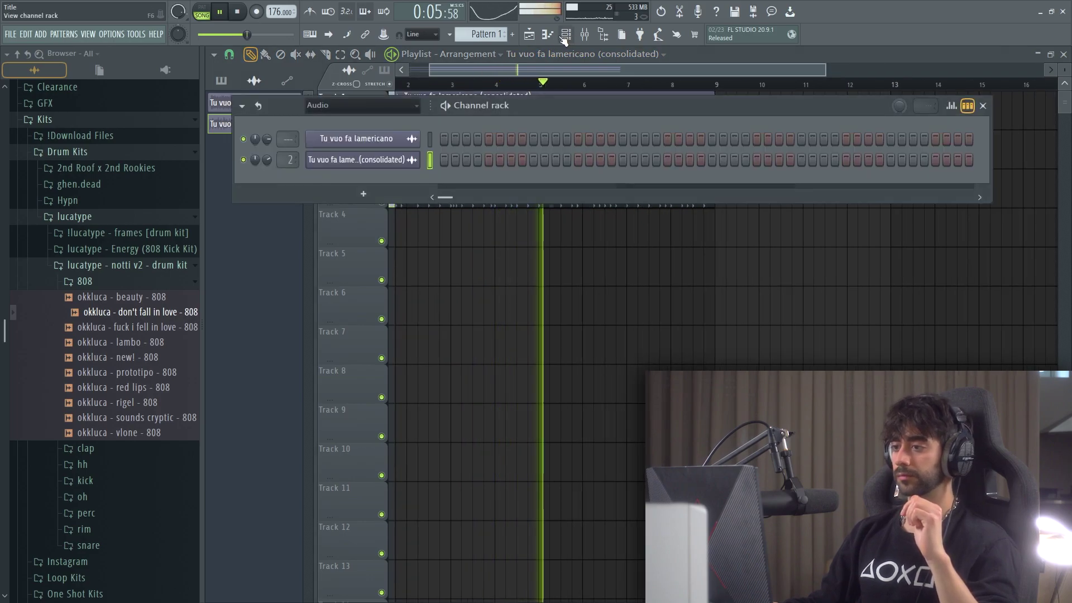
click(346, 106)
click(345, 119)
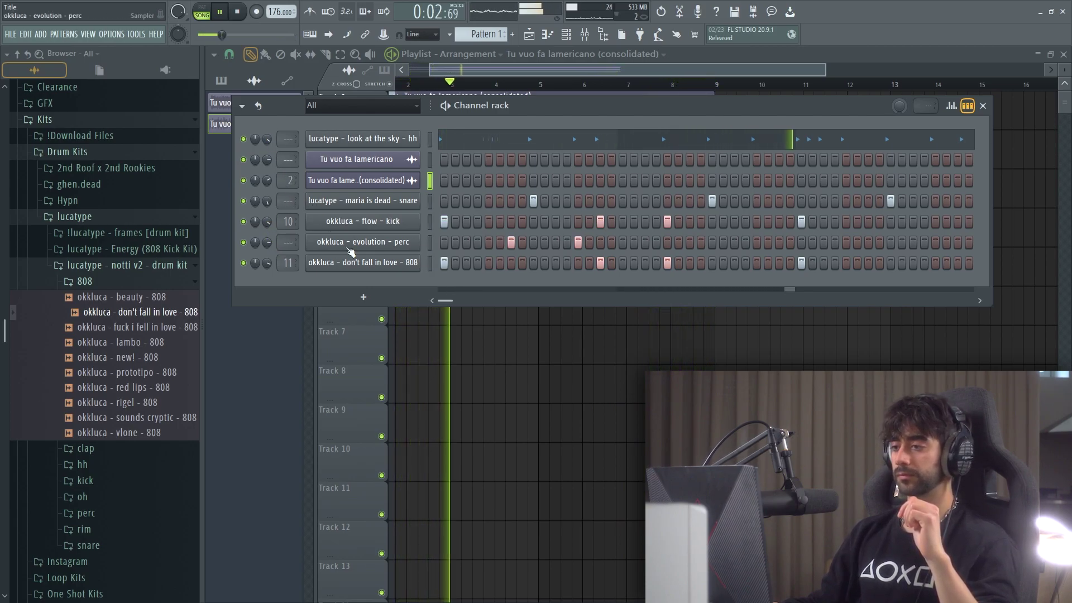
key(space)
Check the consolidated sample's pitch shift and play the beat alongside the 808's notes in the piano roll
key(F6)
double_click(502, 124)
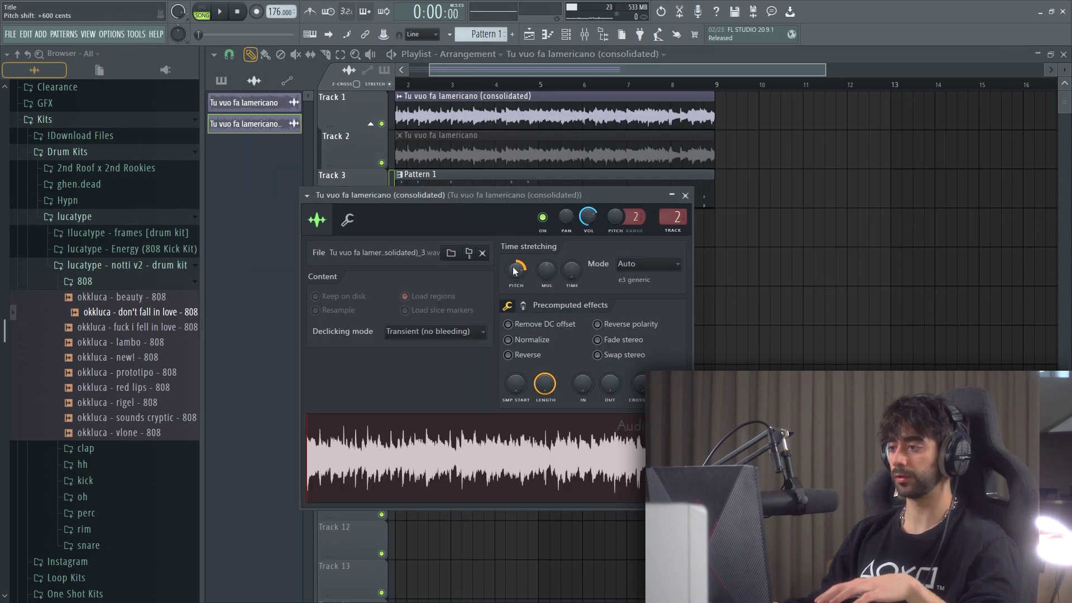
key(Escape)
key(F7)
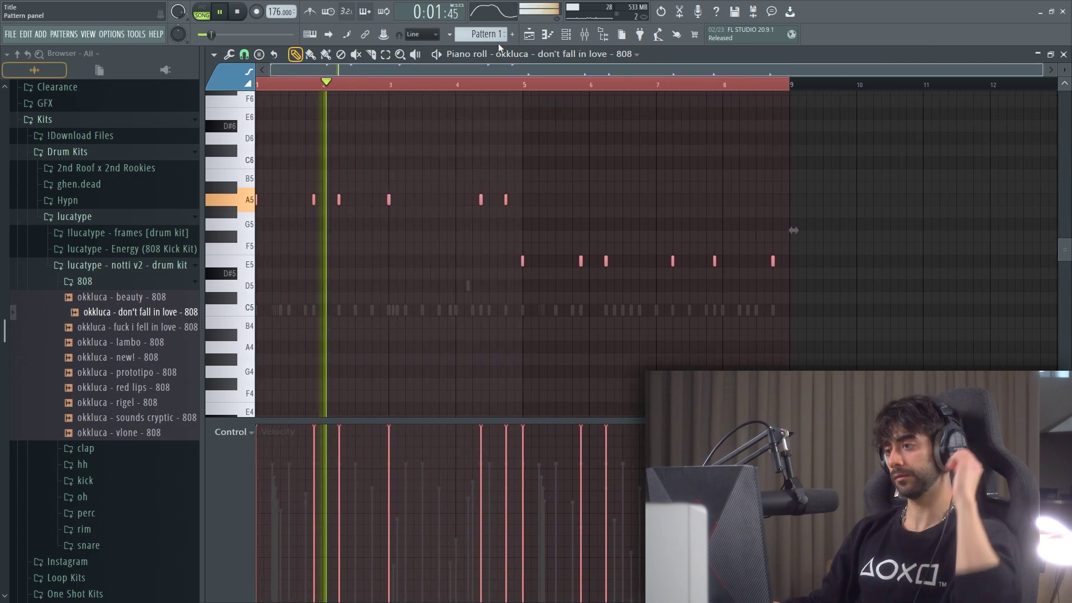
Place the full-length original Tu vuo fa lamericano clip at bar 1, move the loop and Pattern 1 to bar 17, and mute Track 1
key(F5)
scroll(509, 86, down, 2)
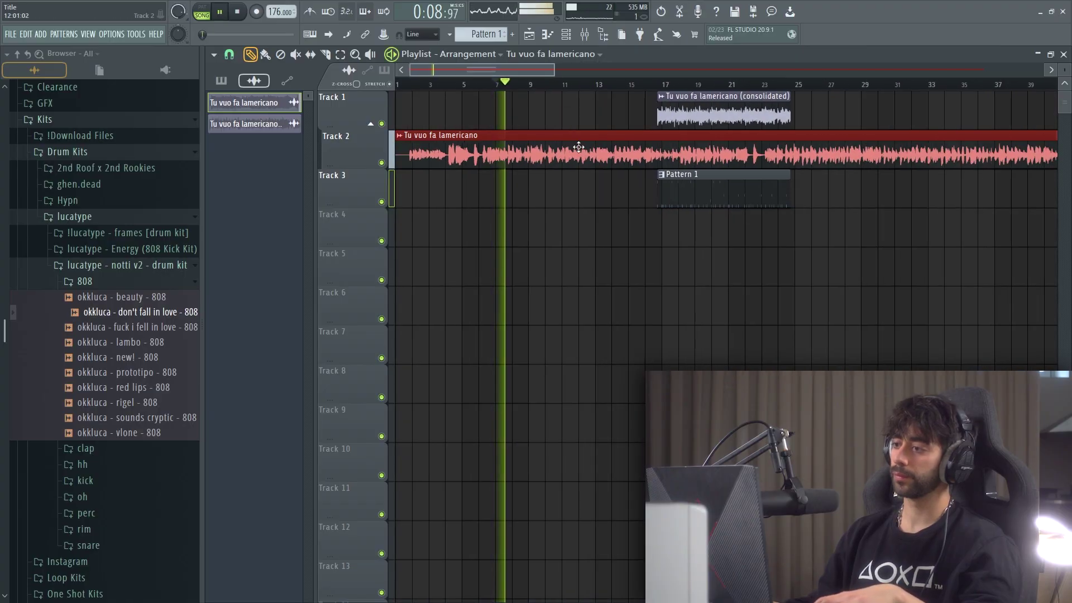
double_click(678, 161)
key(Escape)
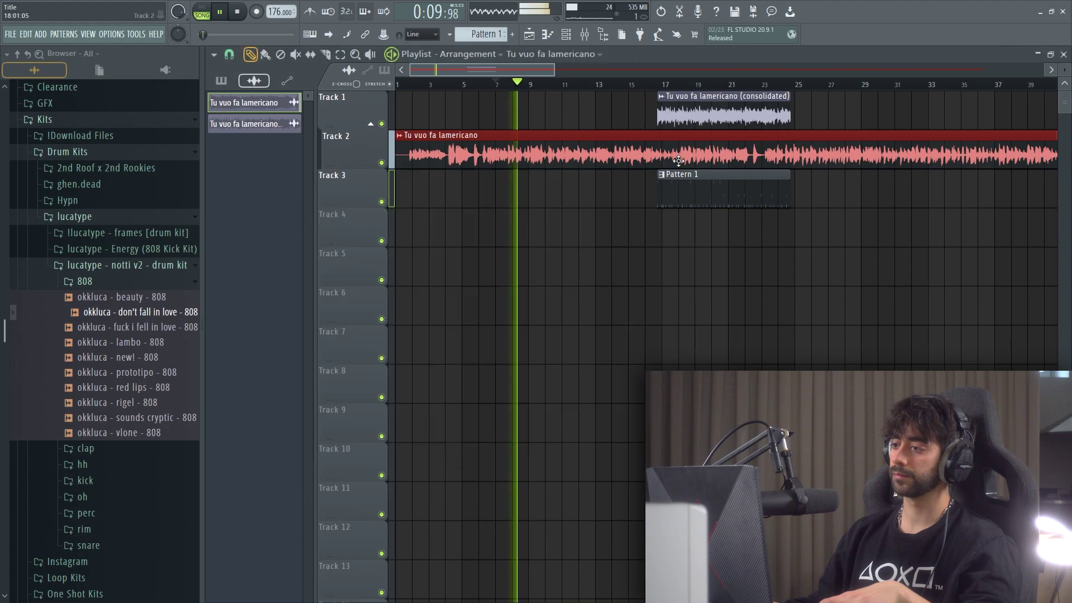
scroll(503, 94, down, 2)
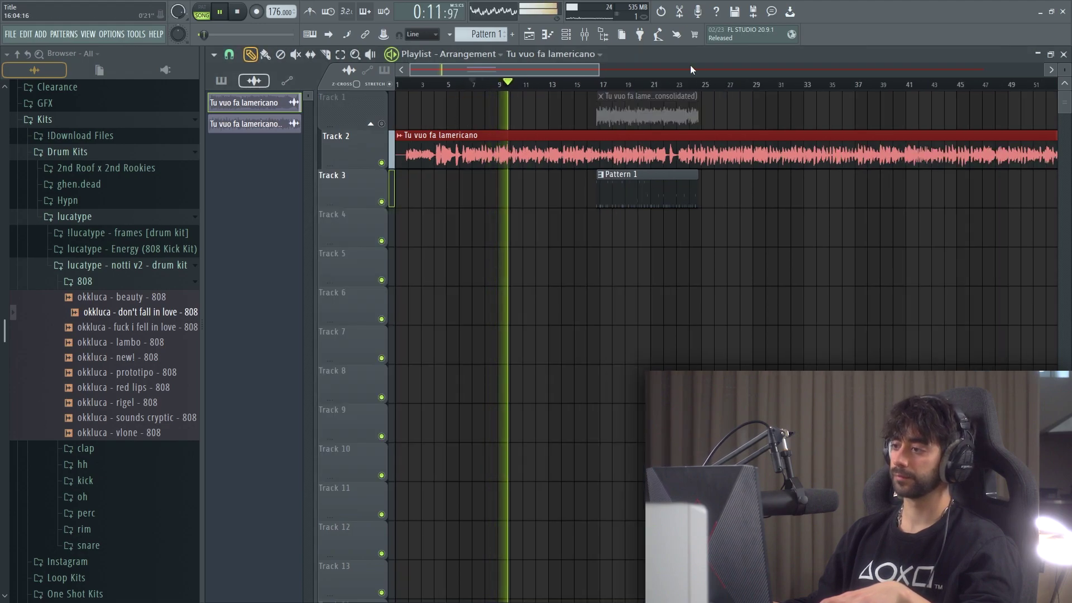
Audition the full original sample around bar 53 and from its beginning to look for another usable section
scroll(776, 87, down, 3)
click(751, 87)
scroll(753, 88, up, 3)
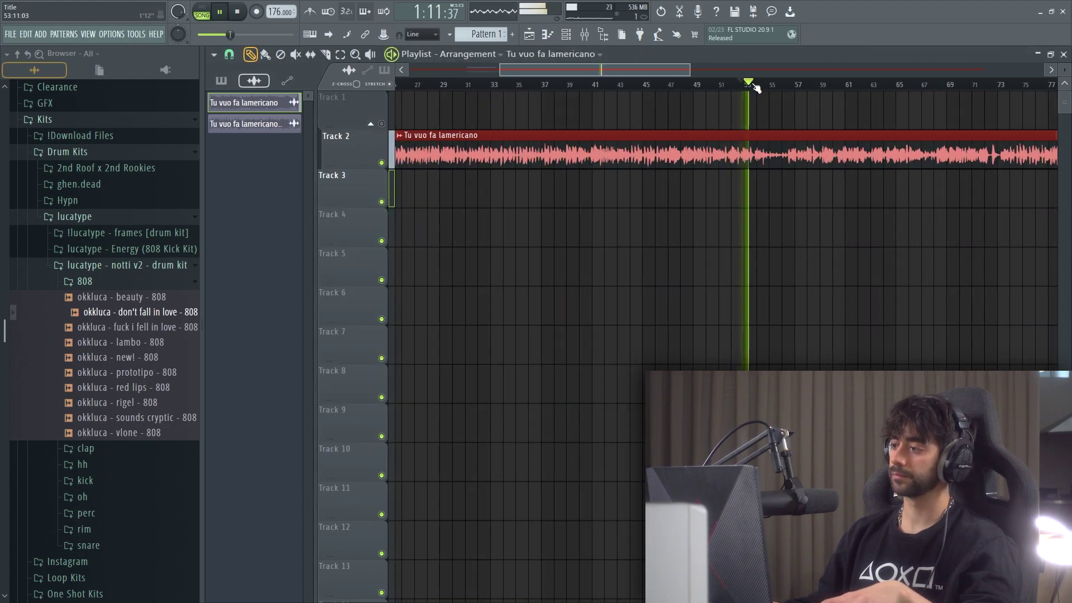
click(604, 58)
click(605, 58)
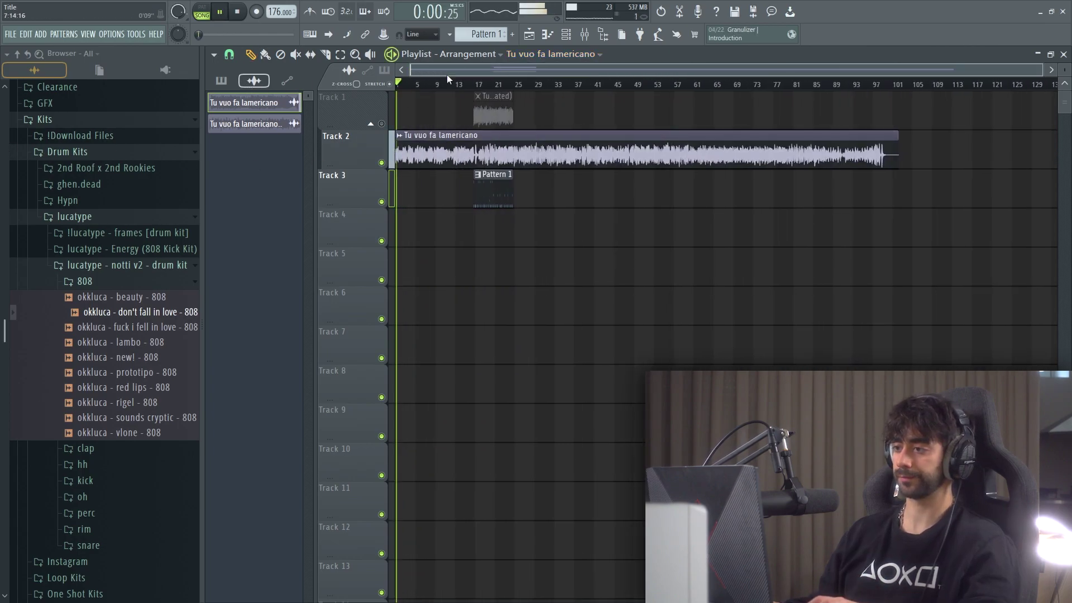
Mute Track 3 and audition the original sample on Track 2 around bar 17
click(465, 84)
scroll(486, 82, up, 5)
drag(527, 73, 531, 74)
click(382, 202)
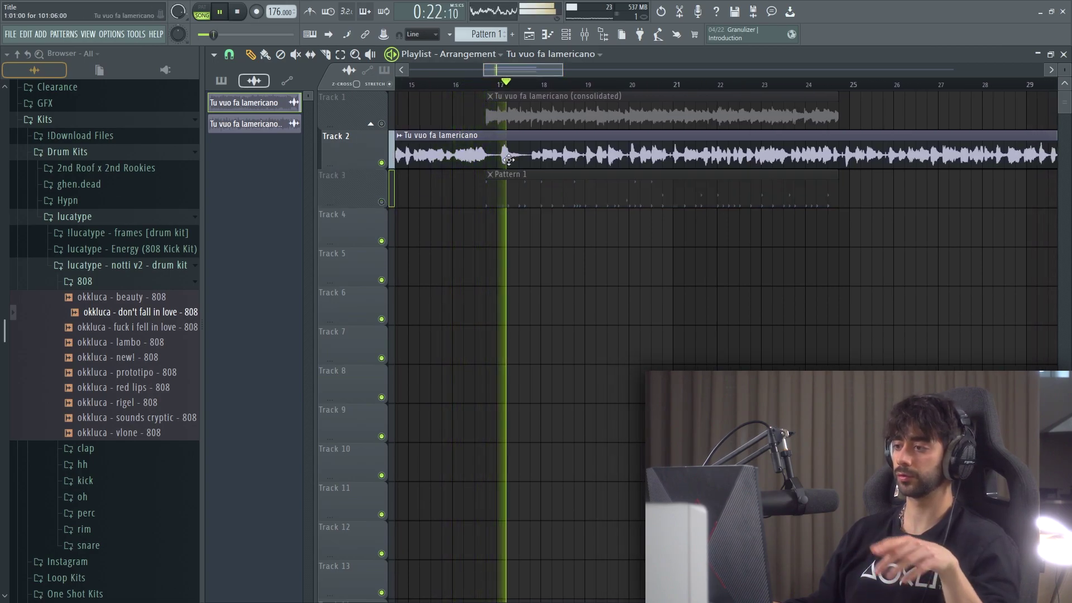
key(space)
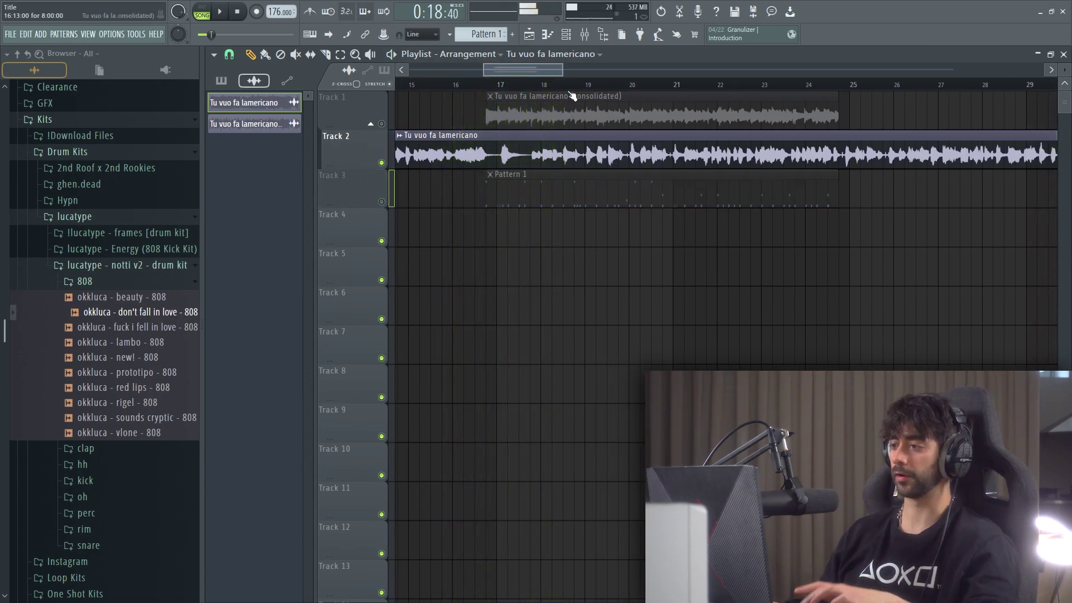
Cut the original sample shortly after bar 18, remove the remainder, and line up the consolidated loop and Pattern 1 with the cut
scroll(573, 96, up, 5)
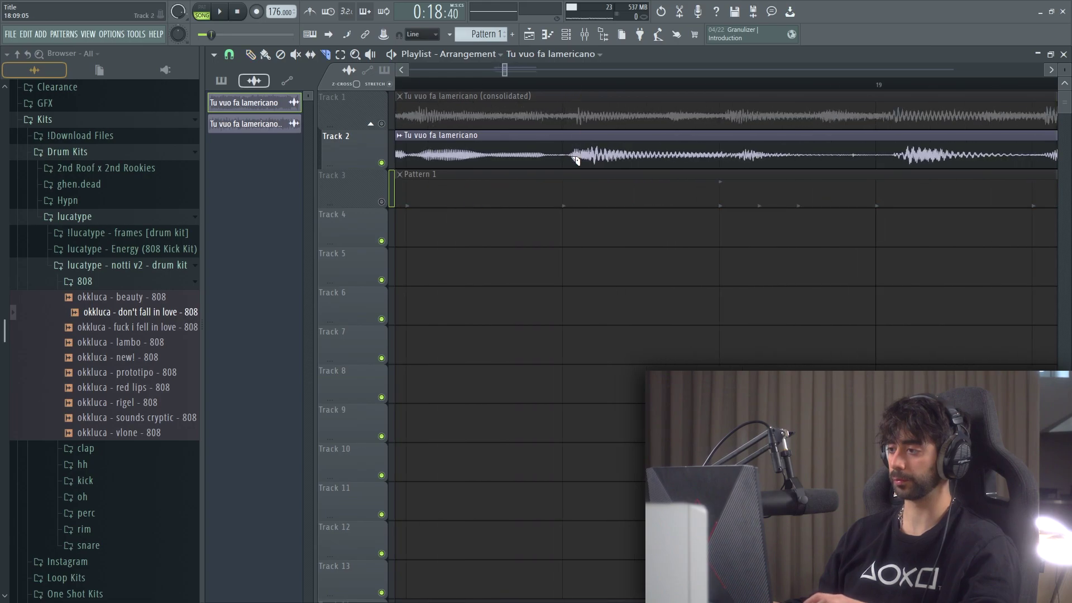
right_click(639, 153)
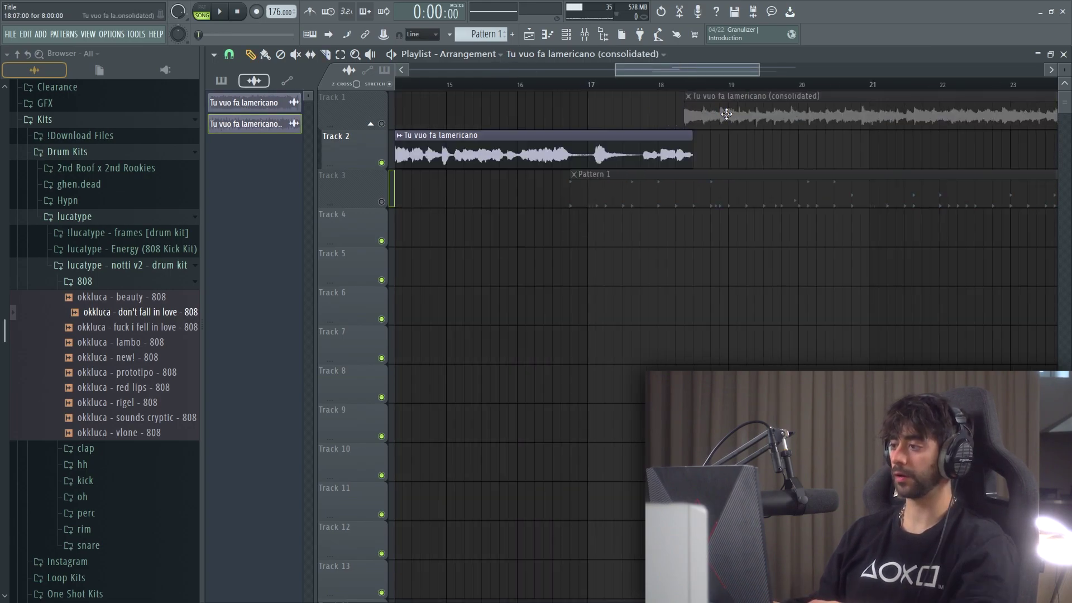
drag(744, 199, 736, 199)
Compare the consolidated loop with the original sample around bar 62 by soloing and unsoloing Track 2
scroll(563, 86, down, 5)
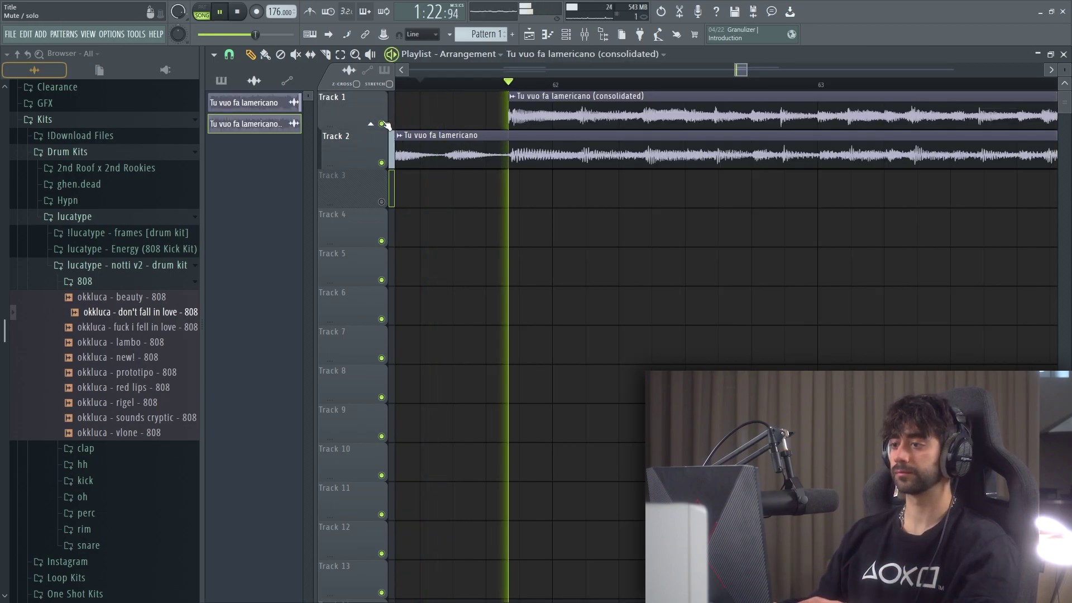
click(383, 163)
right_click(383, 163)
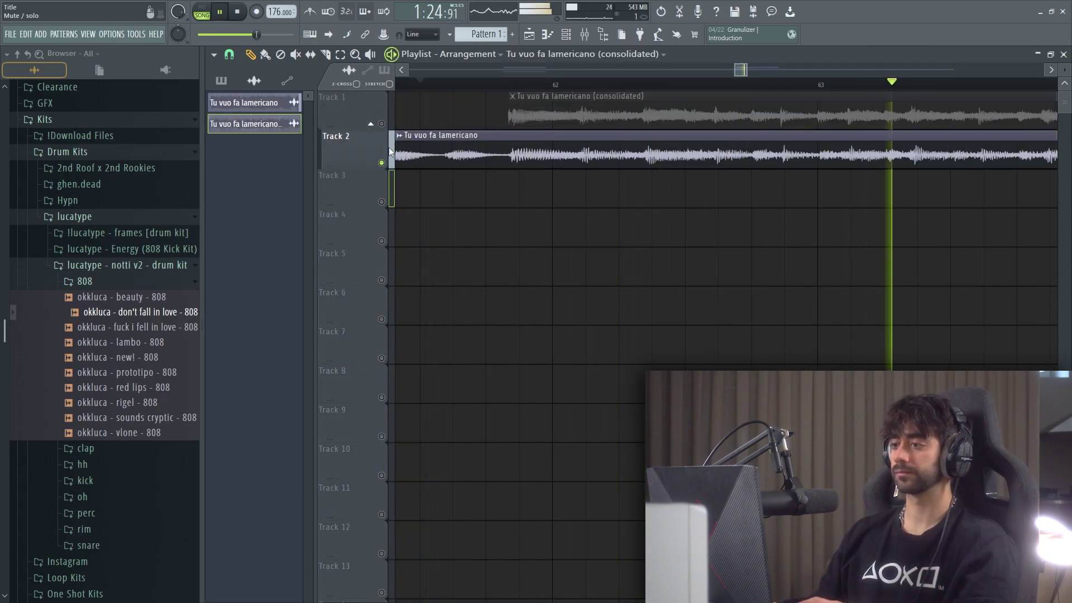
right_click(383, 163)
key(space)
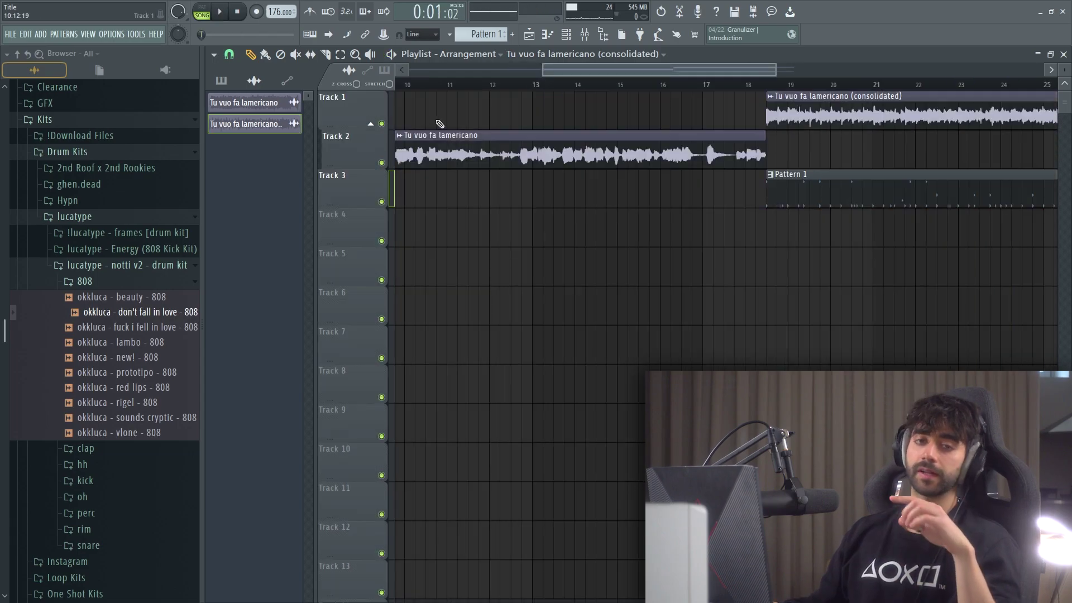
Duplicate the consolidated loop and Pattern 1 together so the copies directly follow the originals
scroll(476, 89, down, 4)
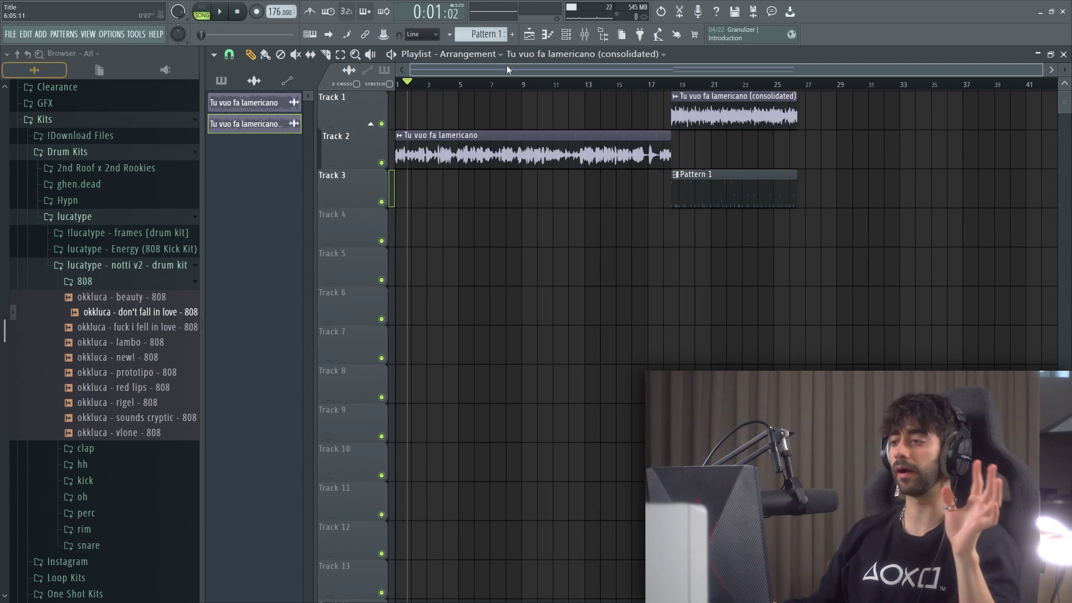
drag(782, 115, 751, 231)
key(ctrl+b)
ctrl+click(614, 104)
Load Fruity Love Philter in the first effect slot of the original sample's mixer track and choose the Simple triangle lowpass LFO preset
key(F9)
key(F5)
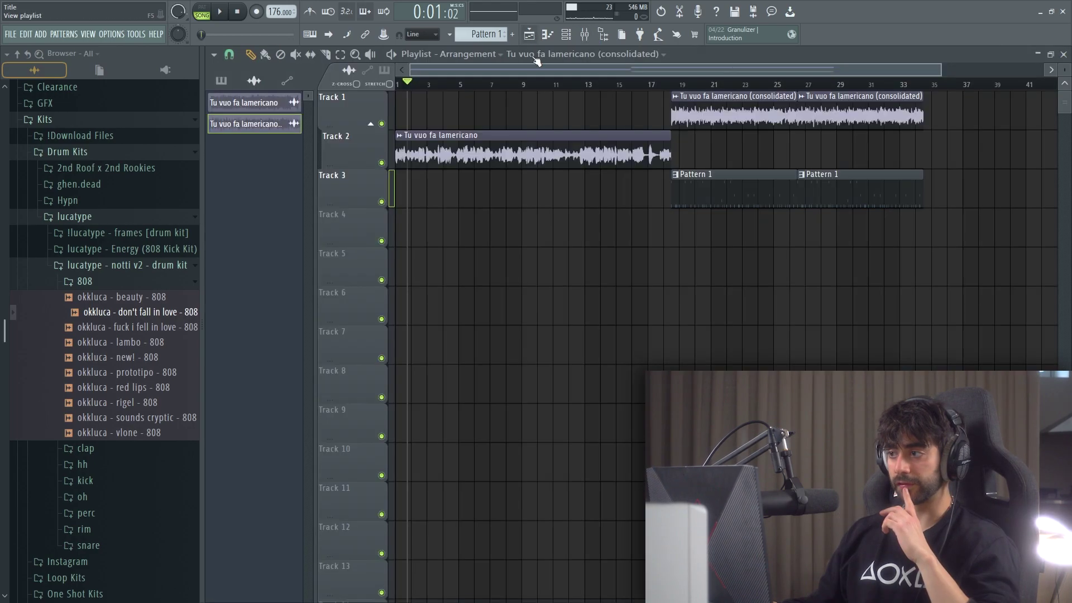
double_click(546, 139)
key(F9)
click(949, 98)
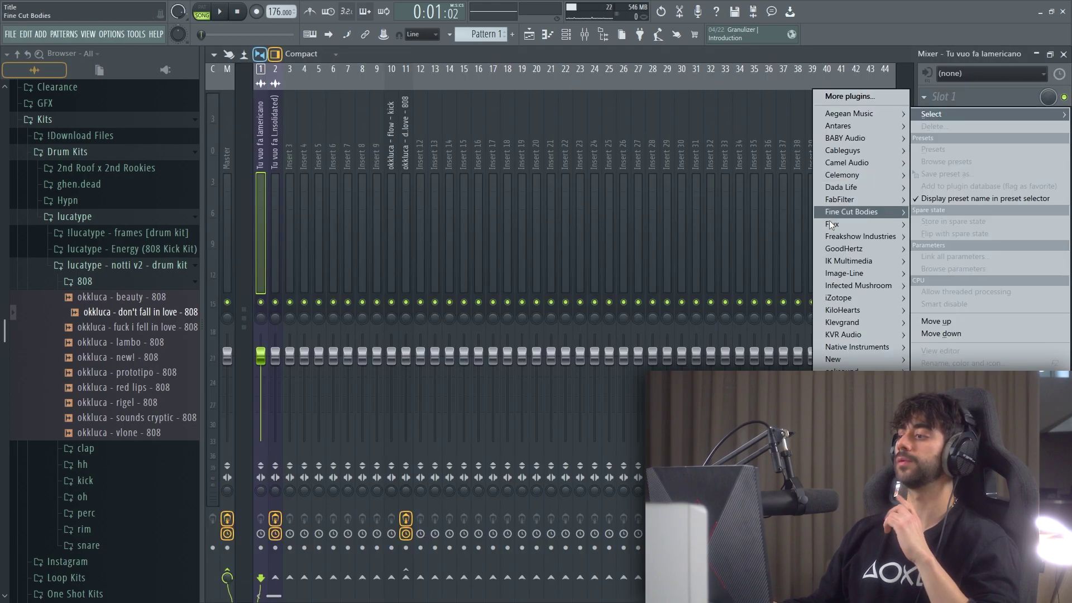
mouse_move(844, 273)
mouse_move(770, 323)
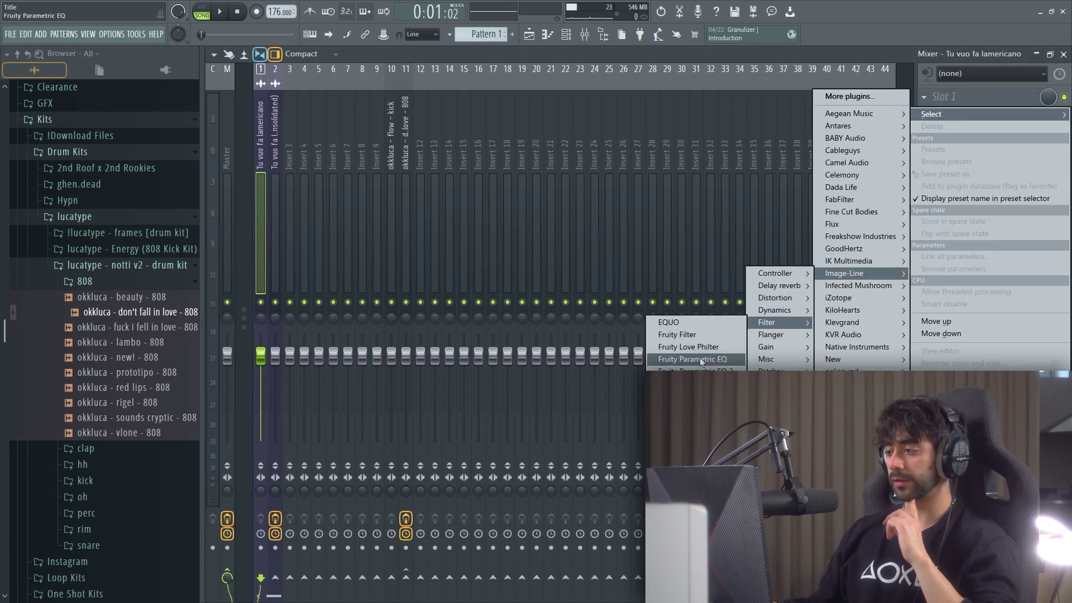
click(689, 347)
click(743, 178)
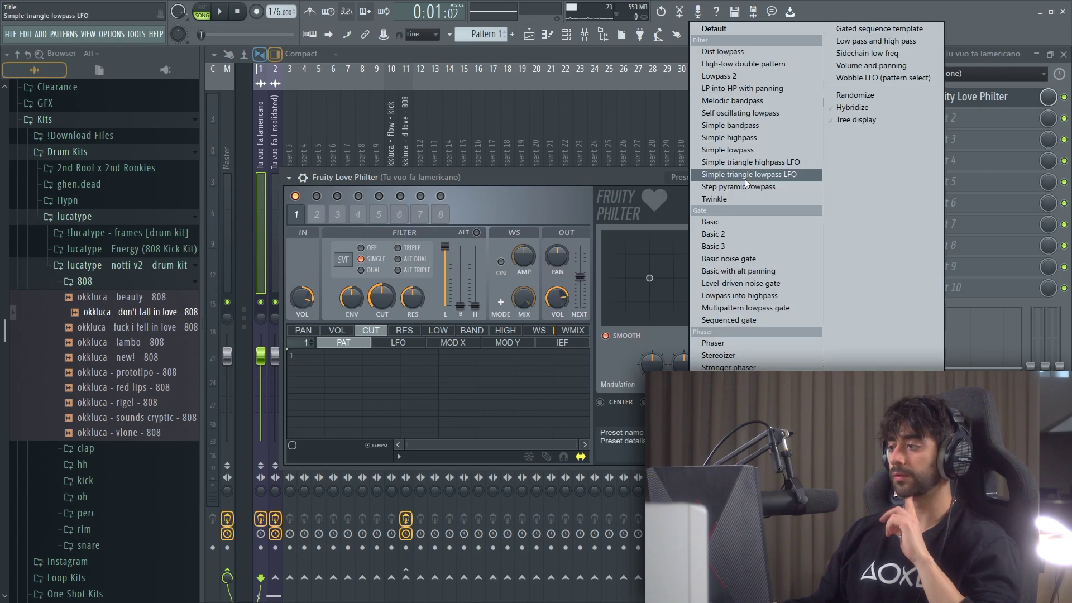
click(746, 176)
Create an automation clip for the Love Philter's mix level and play the arrangement in the playlist
right_click(1048, 96)
click(982, 192)
key(space)
click(529, 34)
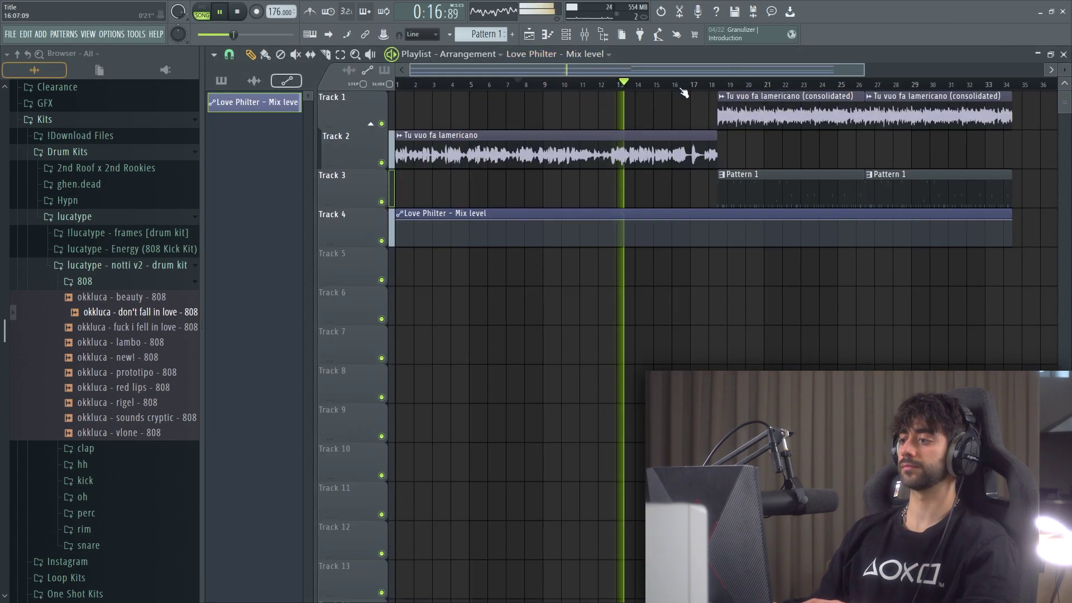
Change the playlist snap setting and shape the Love Philter mix level automation to drop steeply where the original sample ends
scroll(692, 190, up, 1)
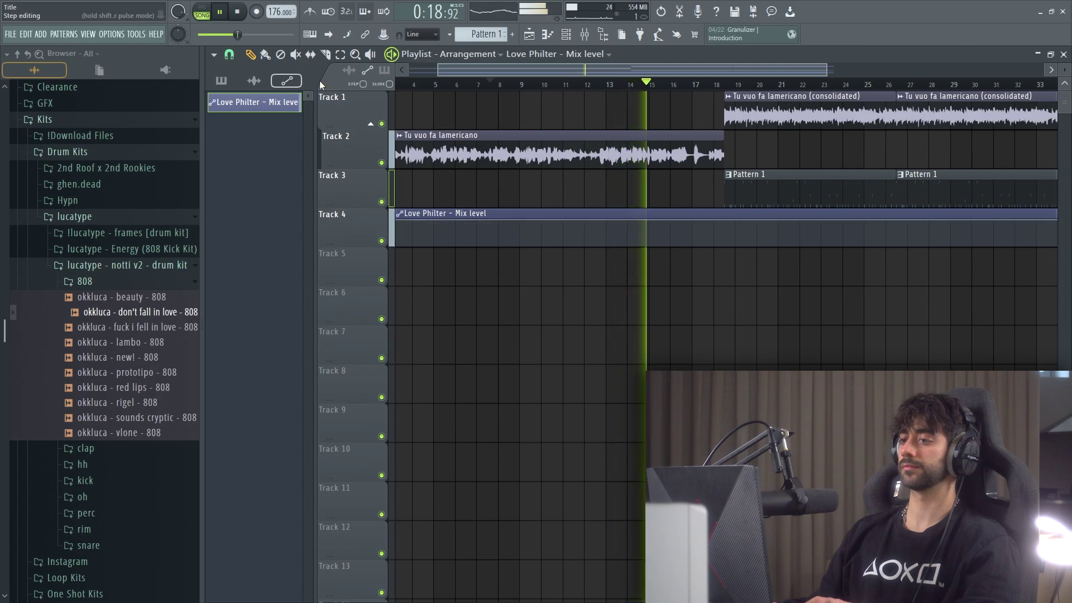
click(229, 54)
click(247, 240)
scroll(708, 238, up, 2)
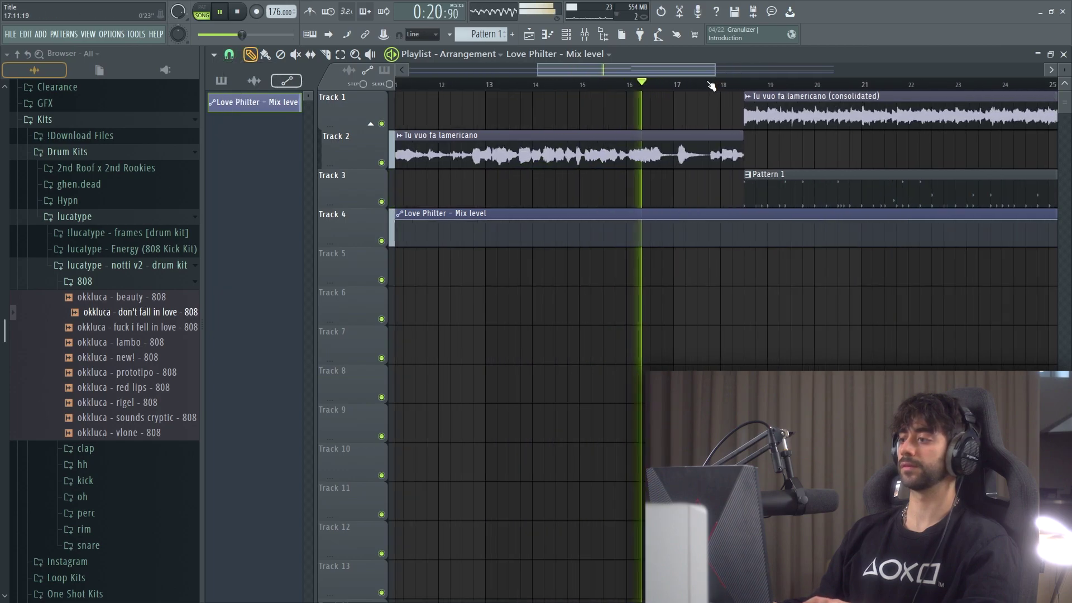
drag(773, 221, 759, 244)
scroll(699, 101, down, 3)
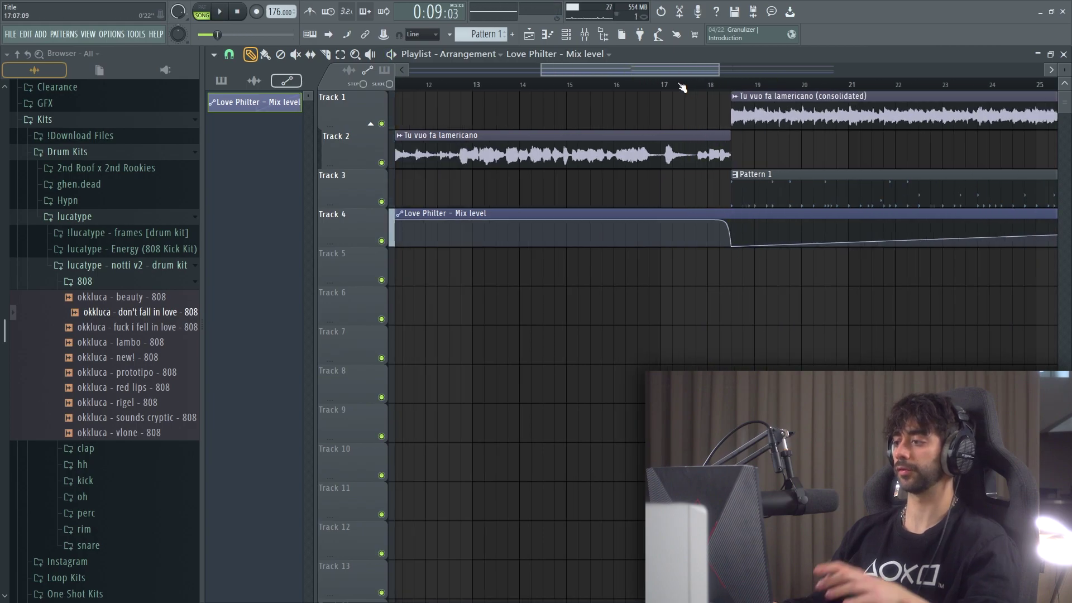